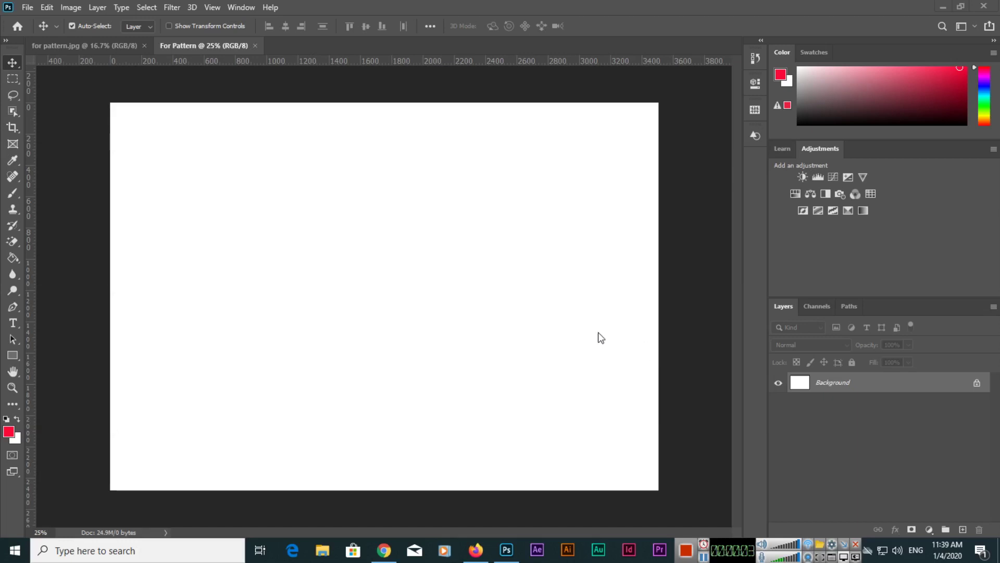
Open the Window menu, close it, then reopen it to see the available panels.
click(245, 9)
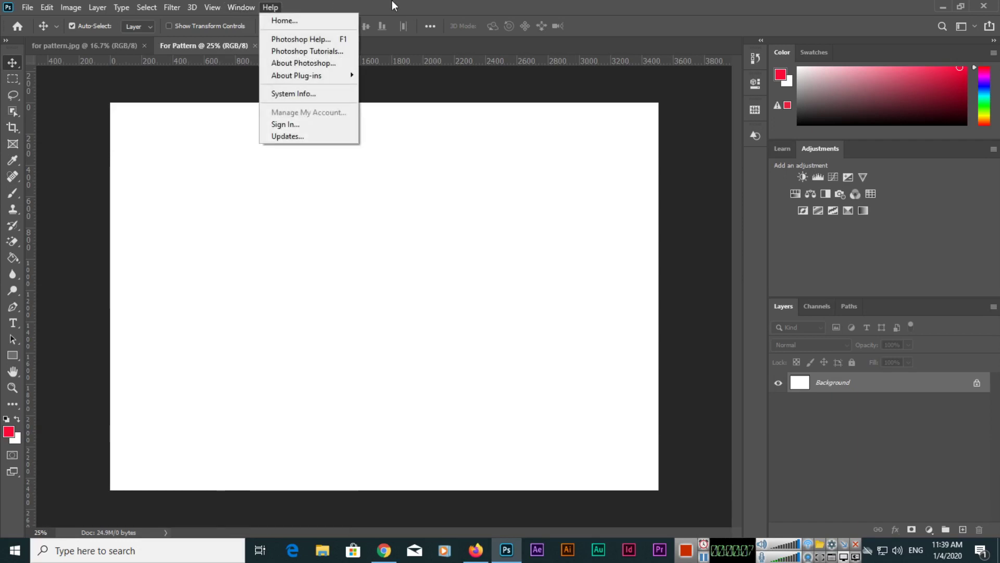
click(395, 1)
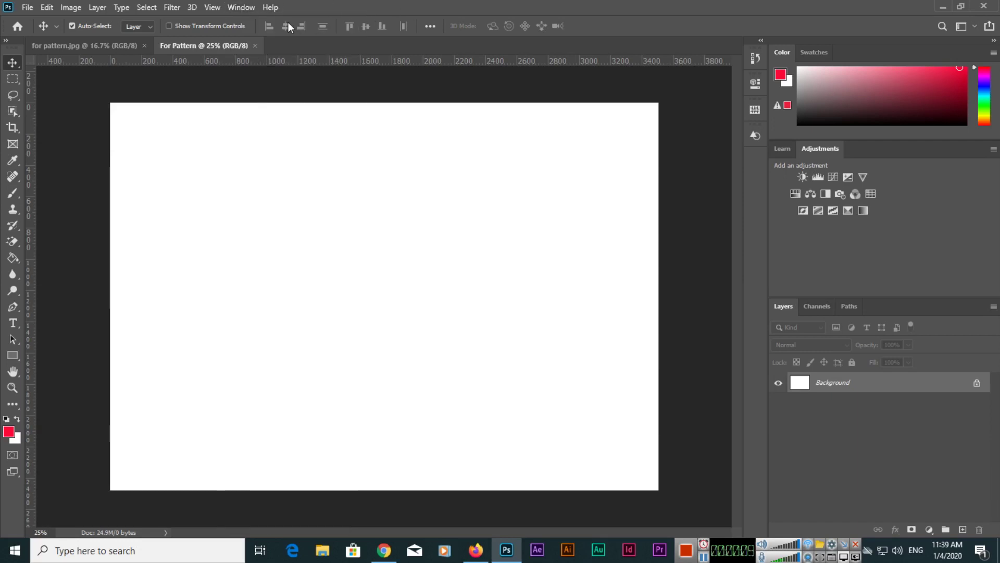
click(236, 10)
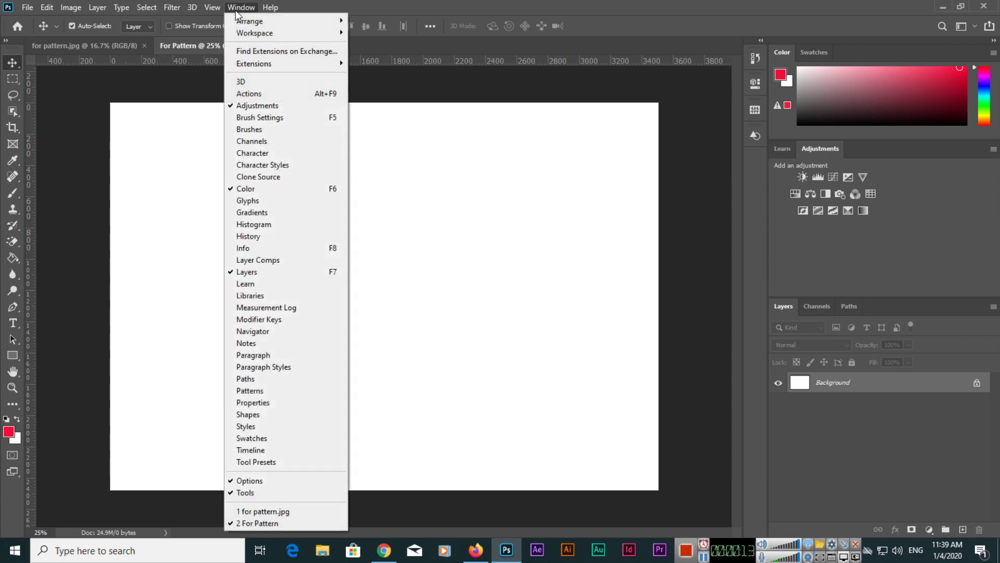
Show the Patterns panel, expand the Trees group, and switch the view to Large Thumbnail.
click(270, 393)
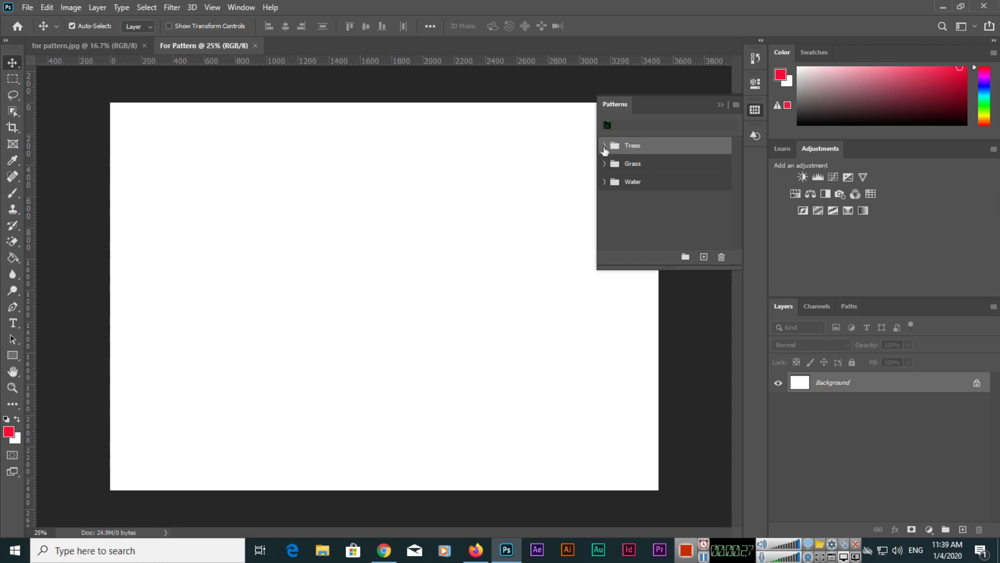
click(604, 145)
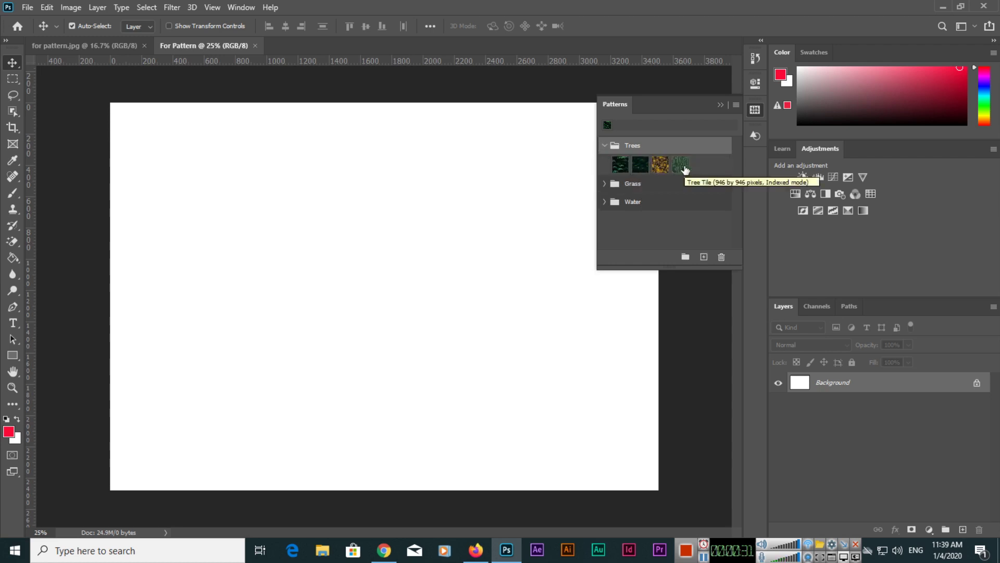
click(736, 105)
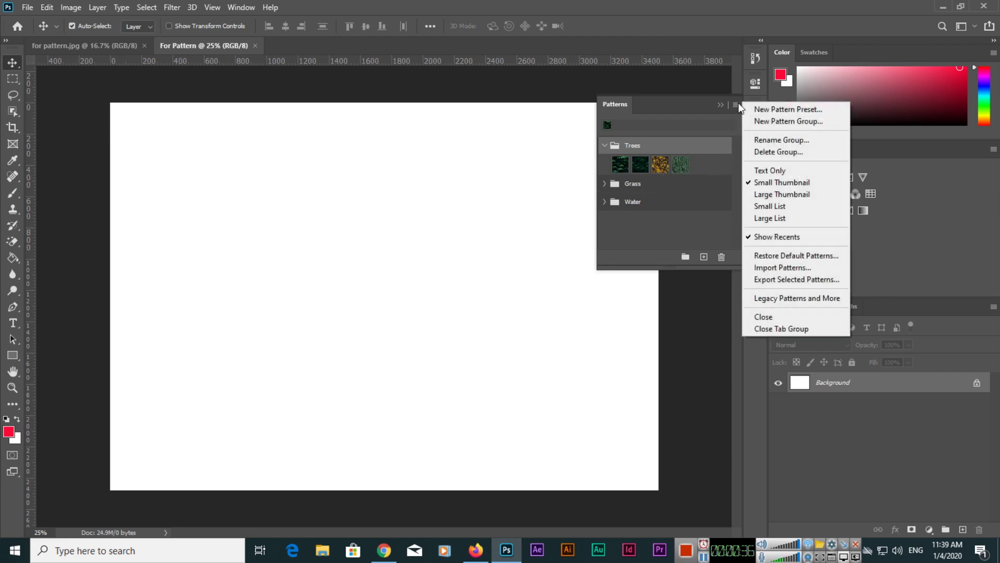
click(787, 195)
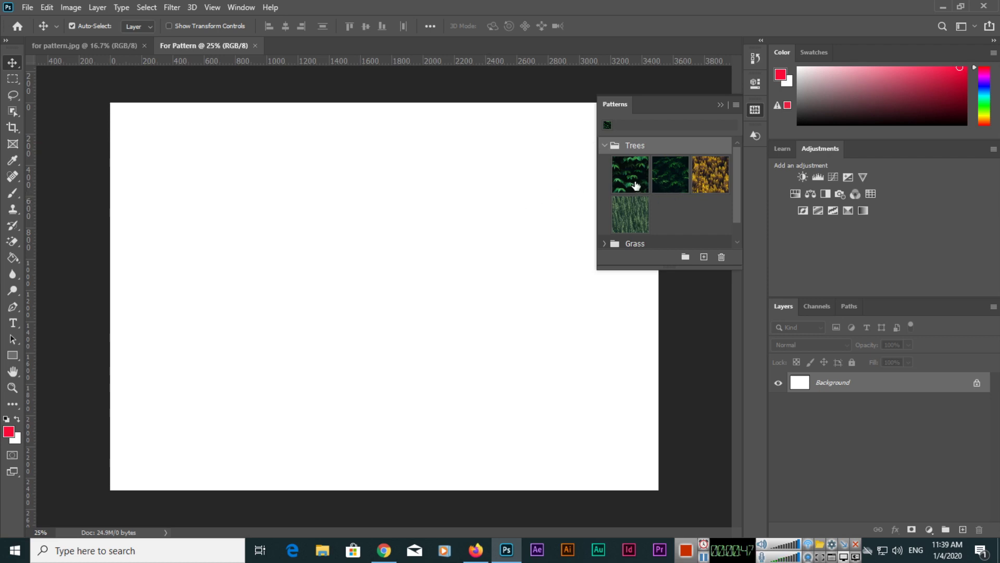
drag(636, 185, 322, 263)
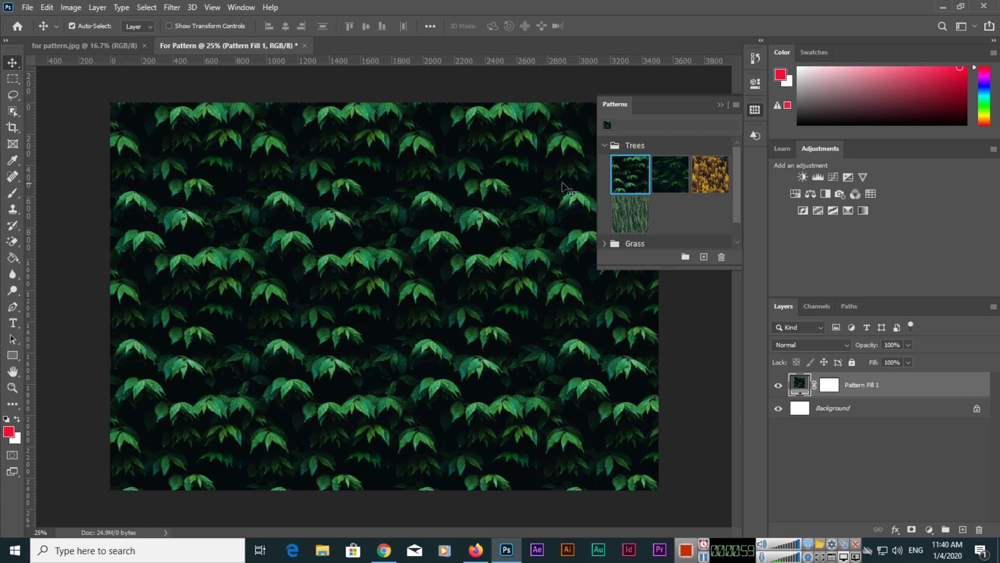
drag(709, 185, 373, 301)
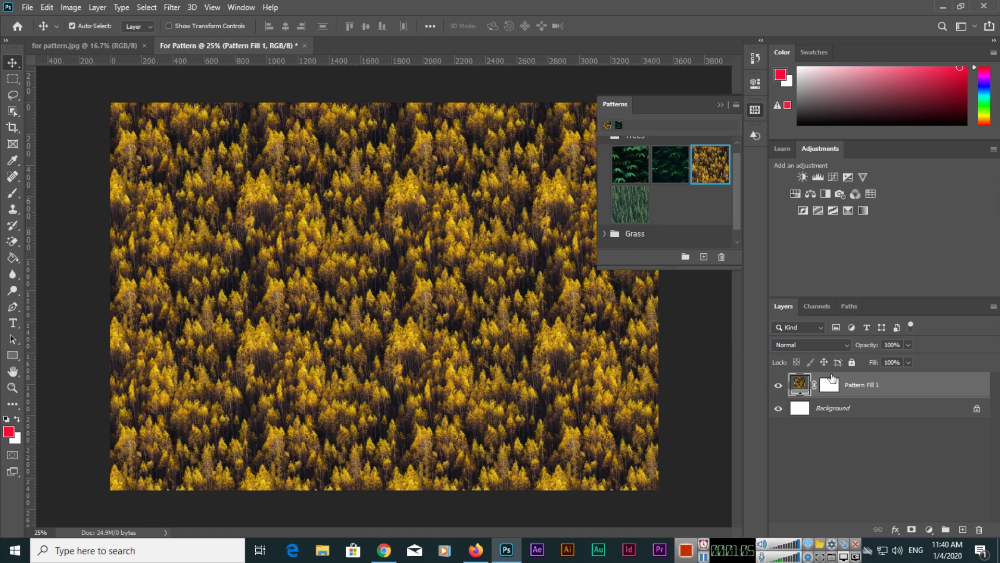
key(ctrl)
key(ctrl+z)
key(ctrl+z)
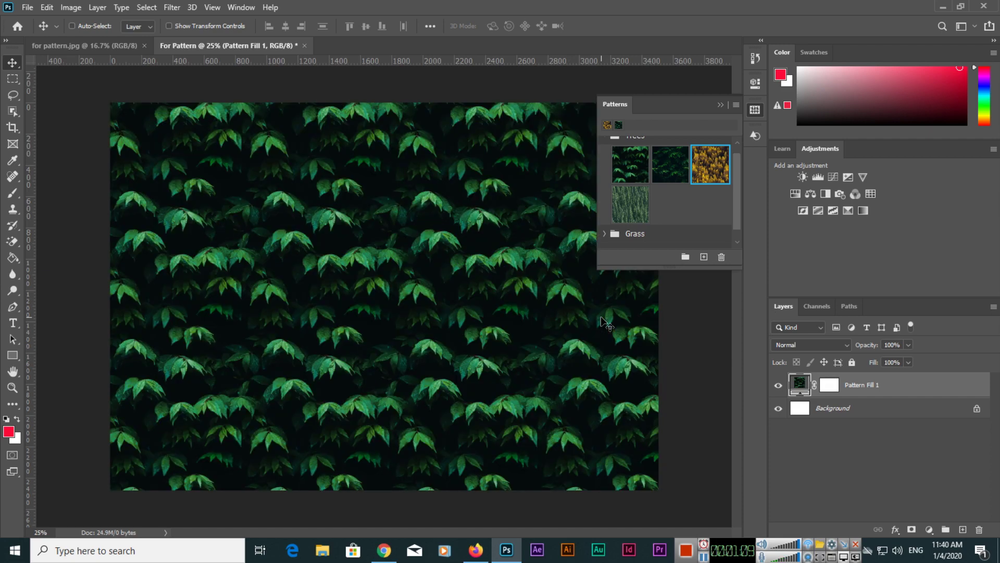
drag(677, 172, 429, 225)
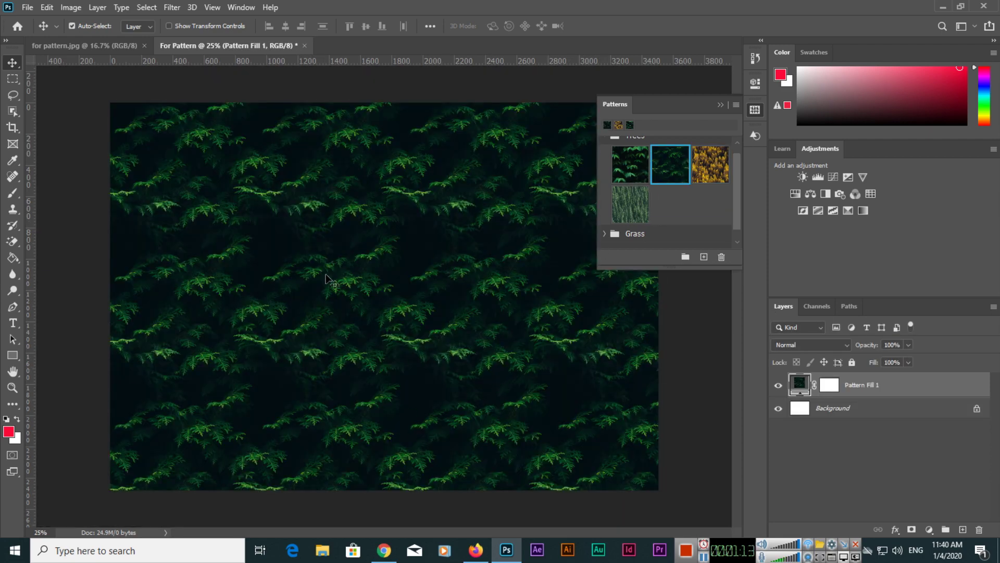
key(ctrl+z)
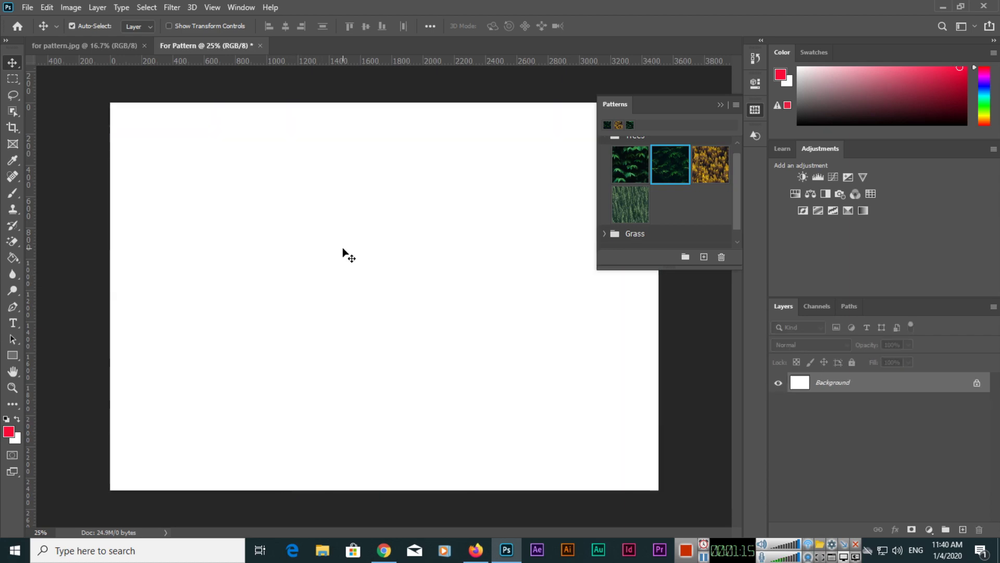
drag(640, 177, 412, 217)
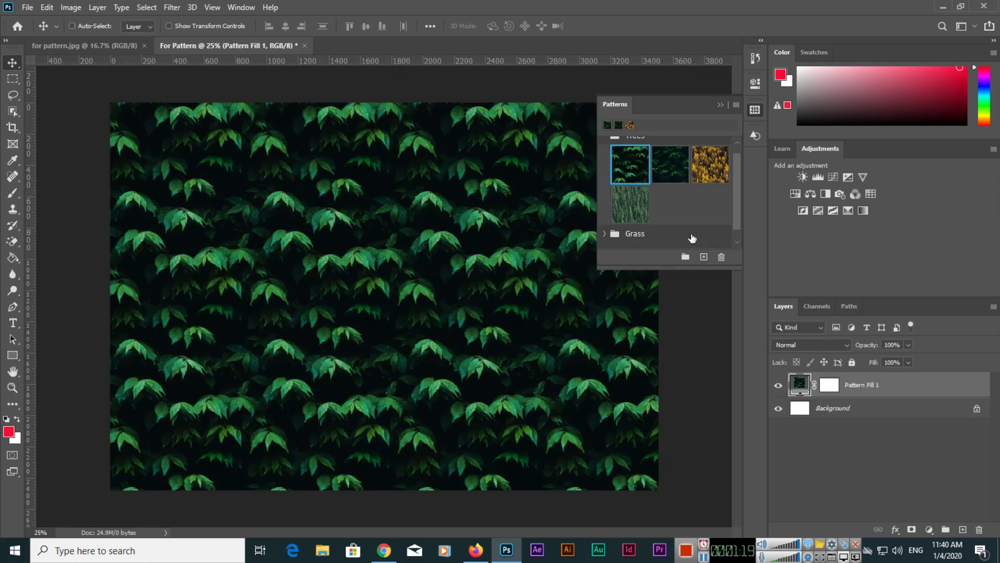
key(ctrl+z)
click(736, 106)
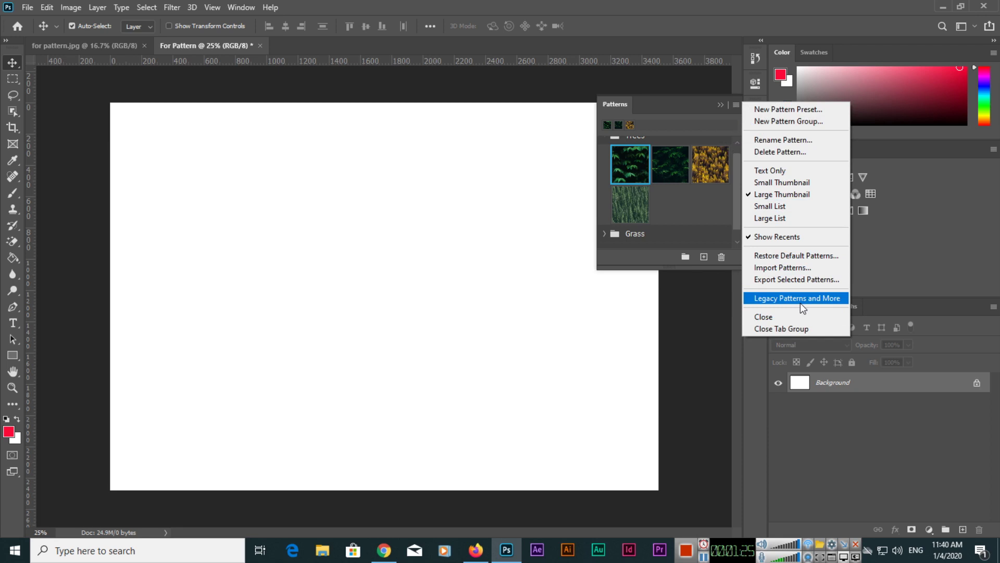
Load Legacy Patterns and More, then expand it and its 2019 Patterns group.
click(773, 300)
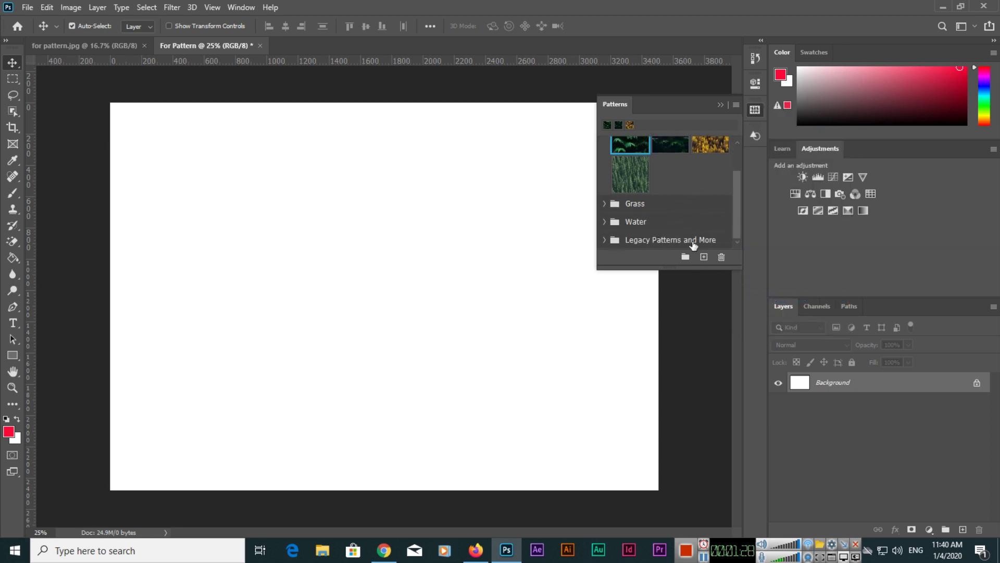
click(604, 240)
scroll(661, 214, down, 1)
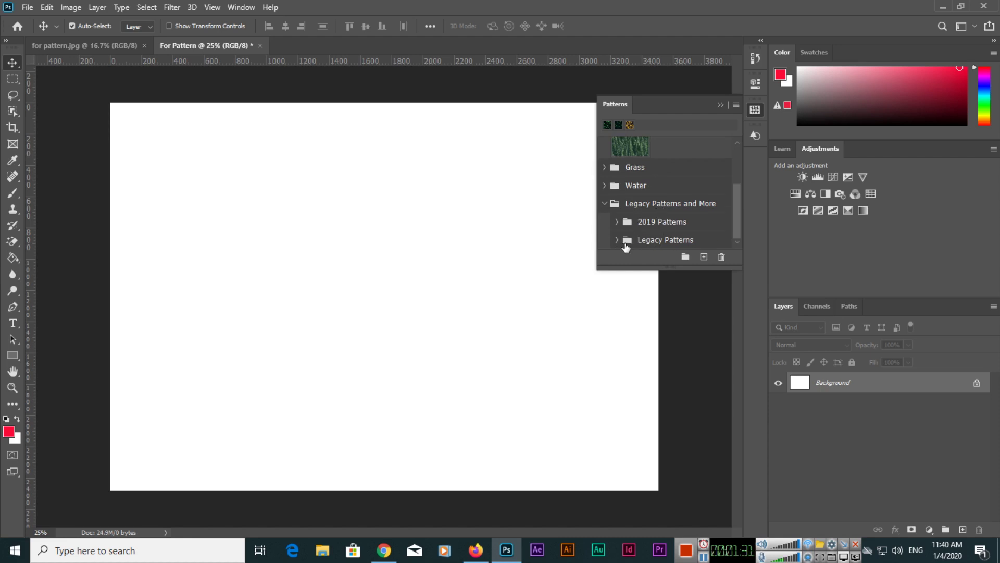
click(617, 222)
scroll(701, 233, down, 4)
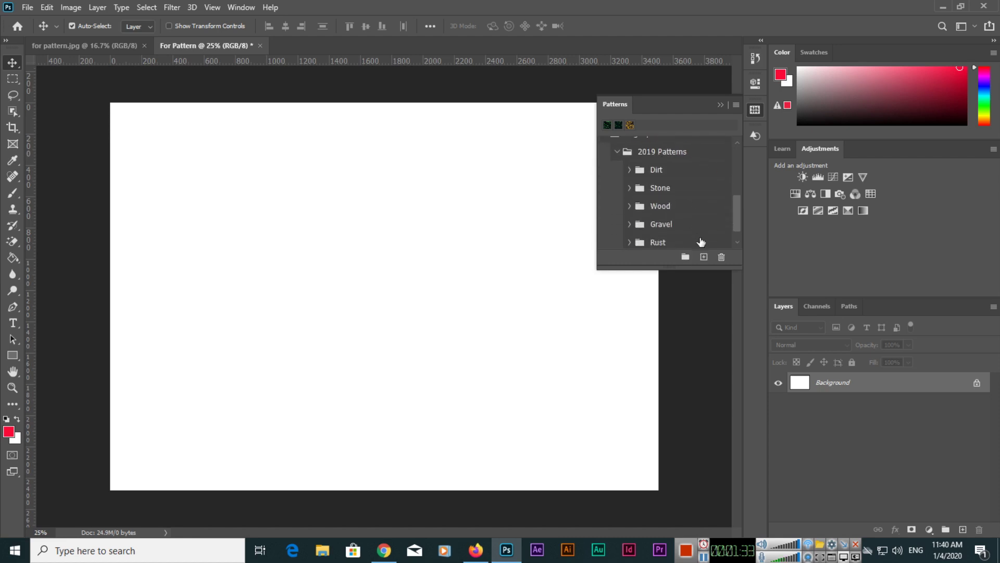
scroll(690, 239, down, 3)
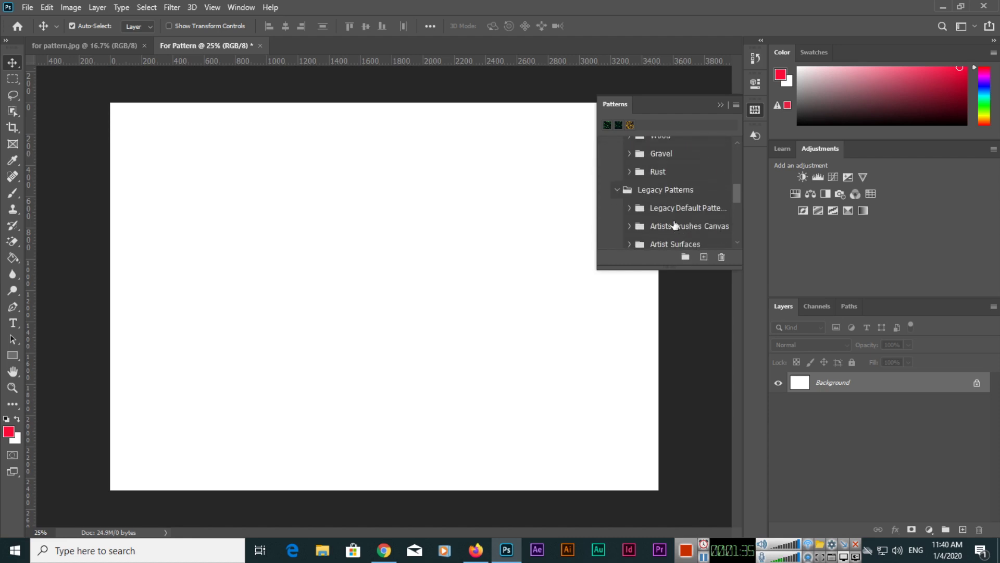
Expand the Legacy Default Patterns and Wood groups, then select the yellow tree pattern.
click(630, 208)
scroll(710, 224, down, 3)
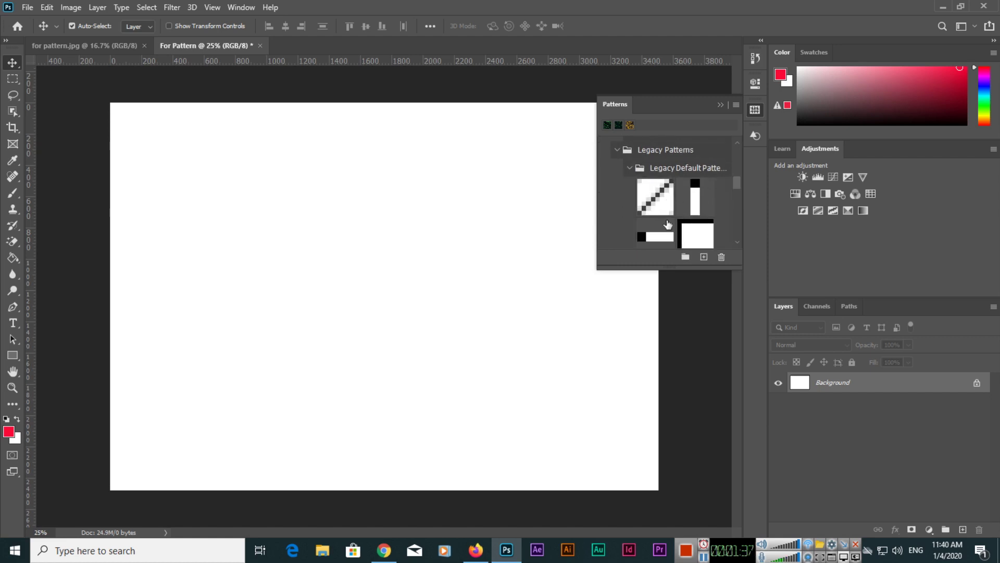
scroll(678, 225, up, 6)
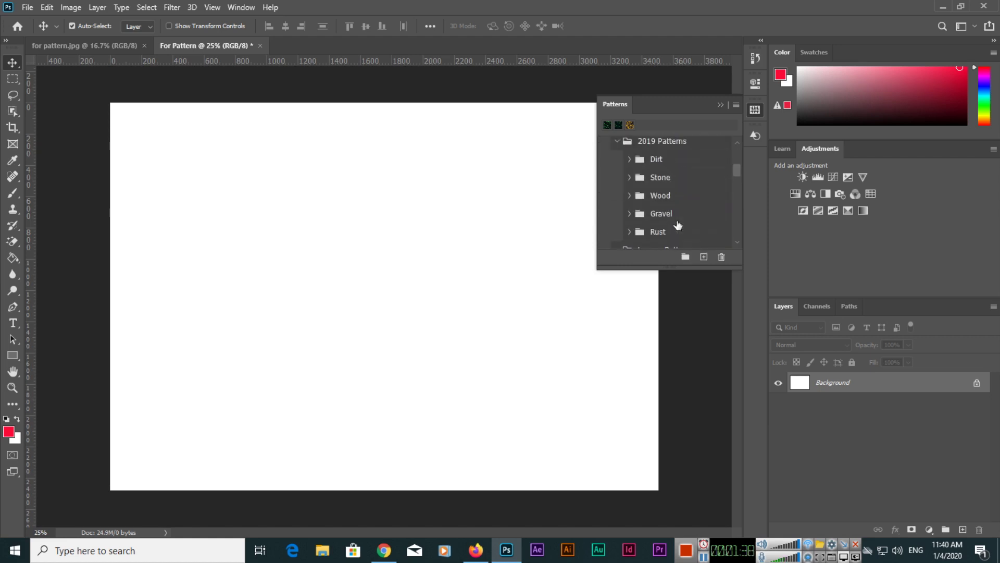
click(630, 196)
scroll(687, 221, down, 3)
scroll(691, 224, up, 10)
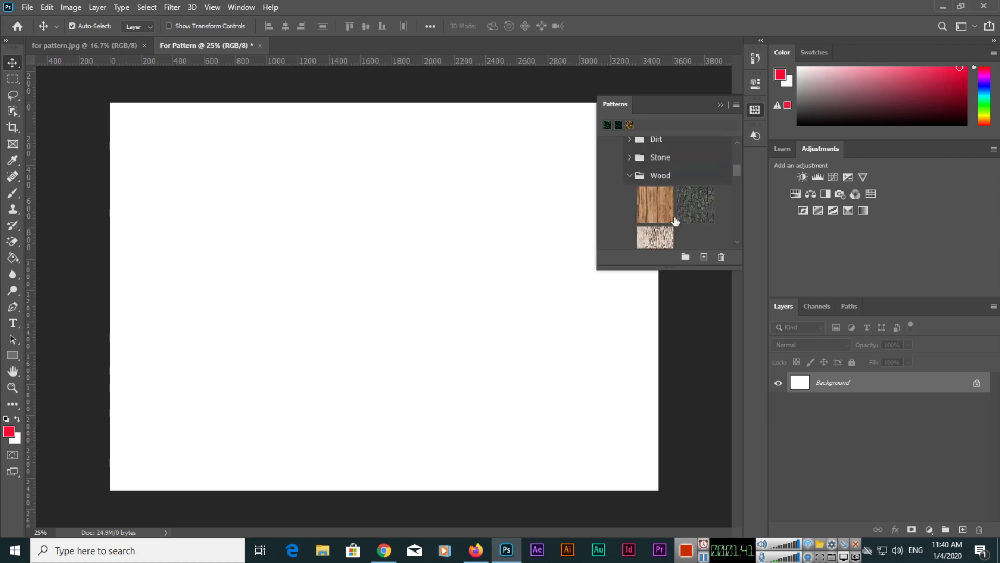
scroll(686, 224, down, 8)
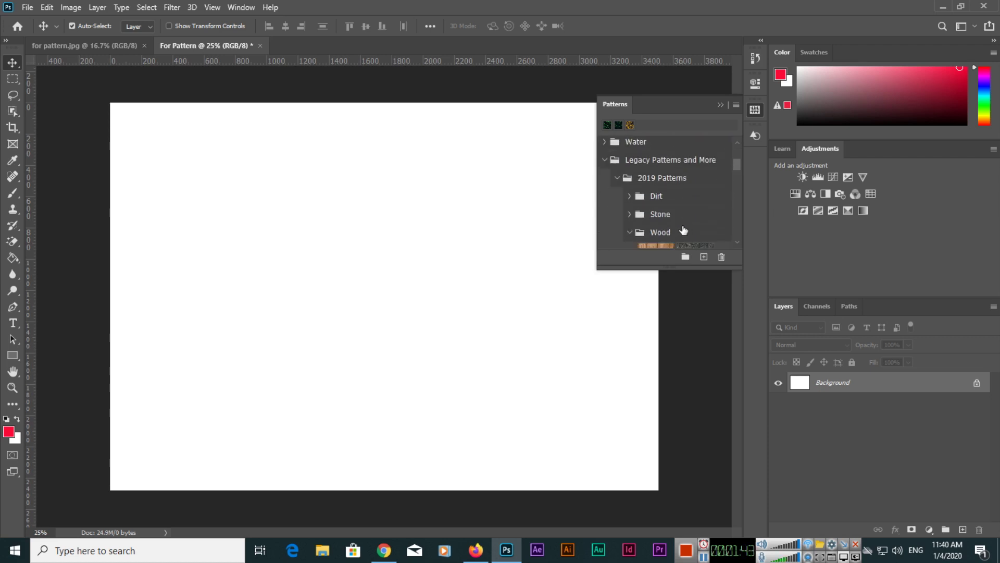
scroll(680, 224, up, 9)
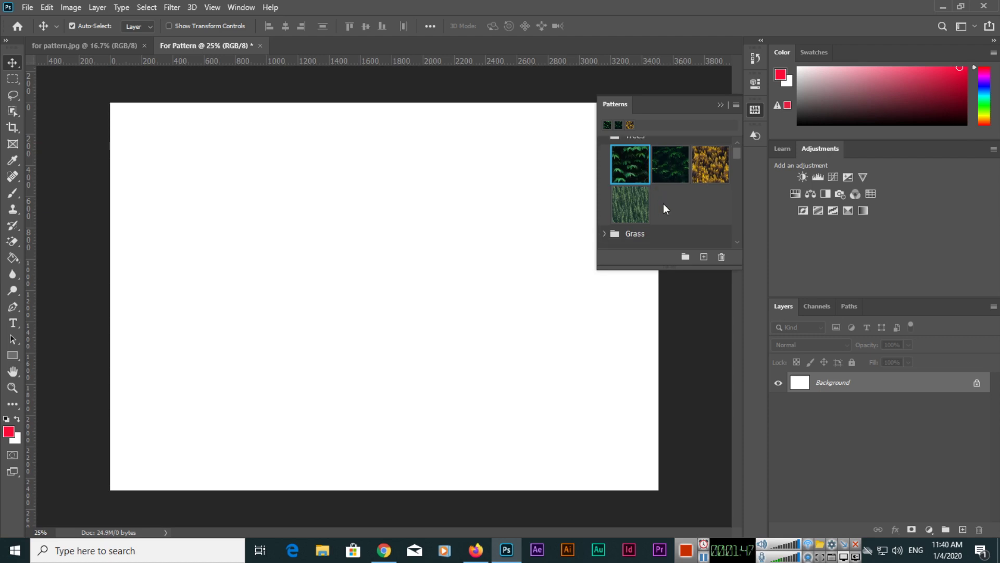
click(709, 178)
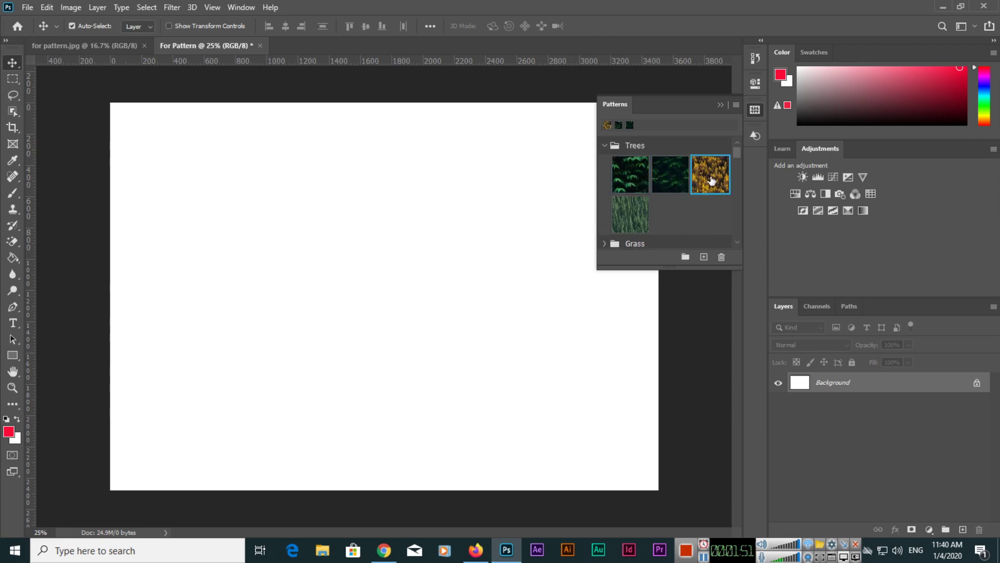
Overlay the yellow tree pattern on the leaves photo at 26% opacity, then delete that fill layer.
click(111, 48)
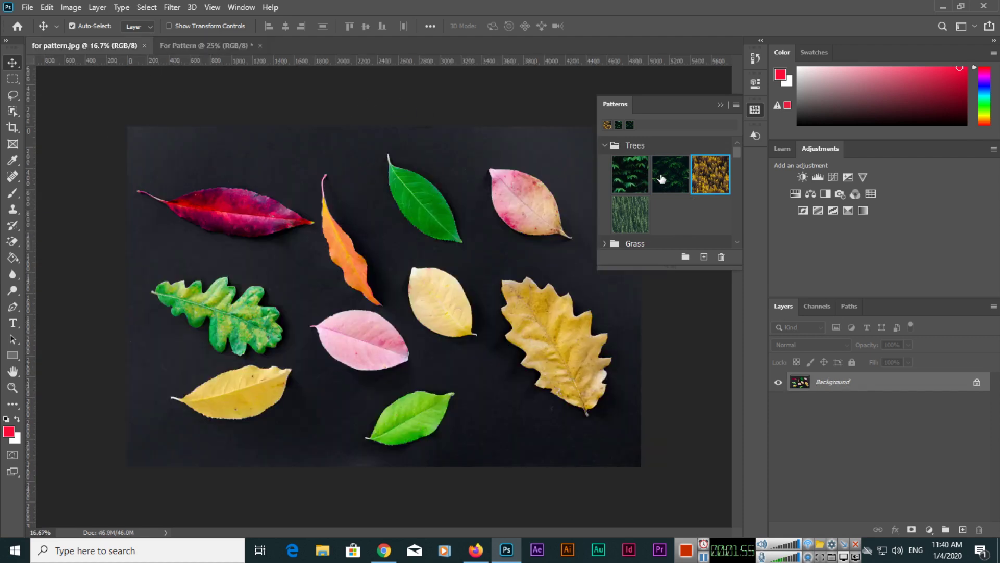
drag(710, 178, 448, 195)
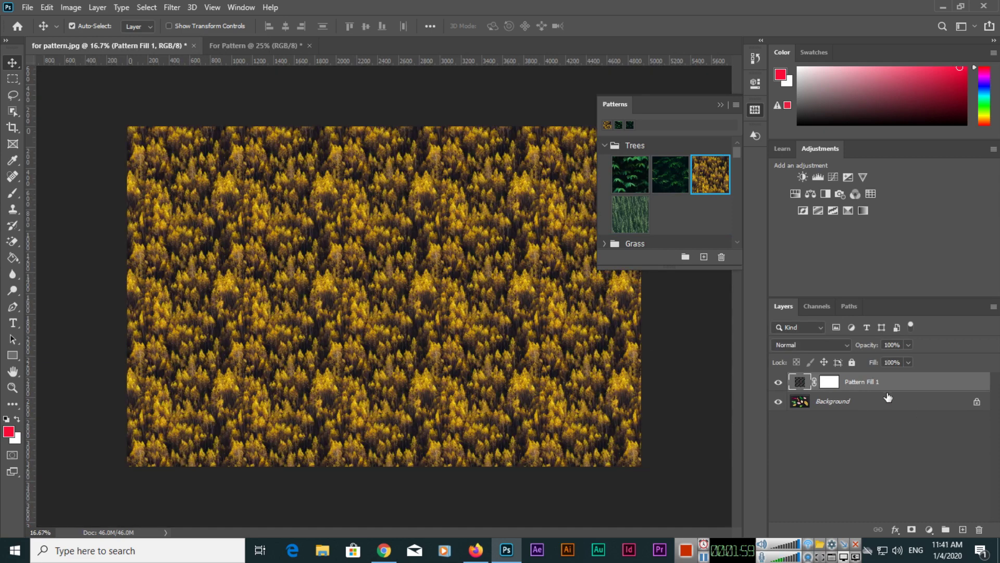
click(907, 345)
drag(888, 356, 878, 356)
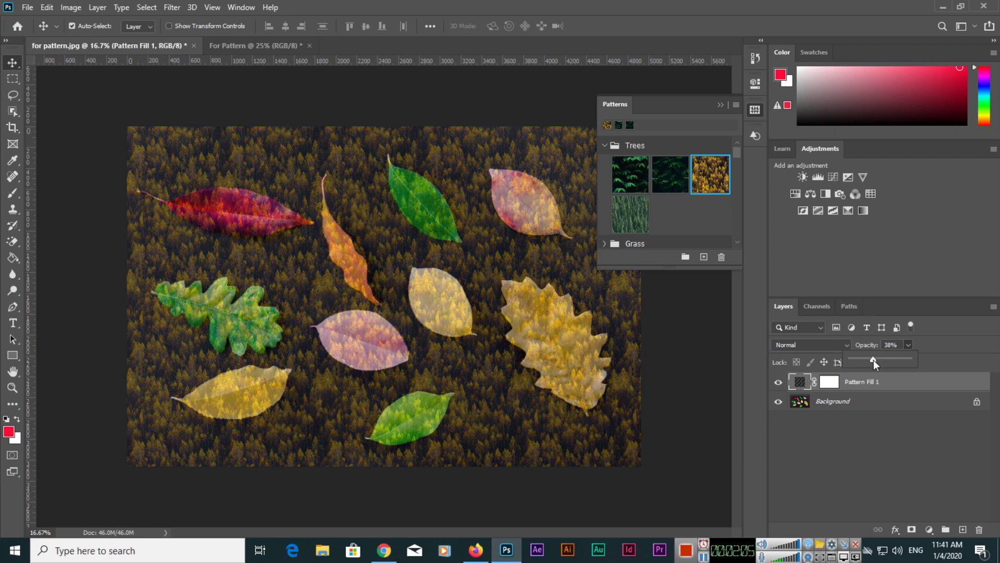
drag(867, 359, 867, 360)
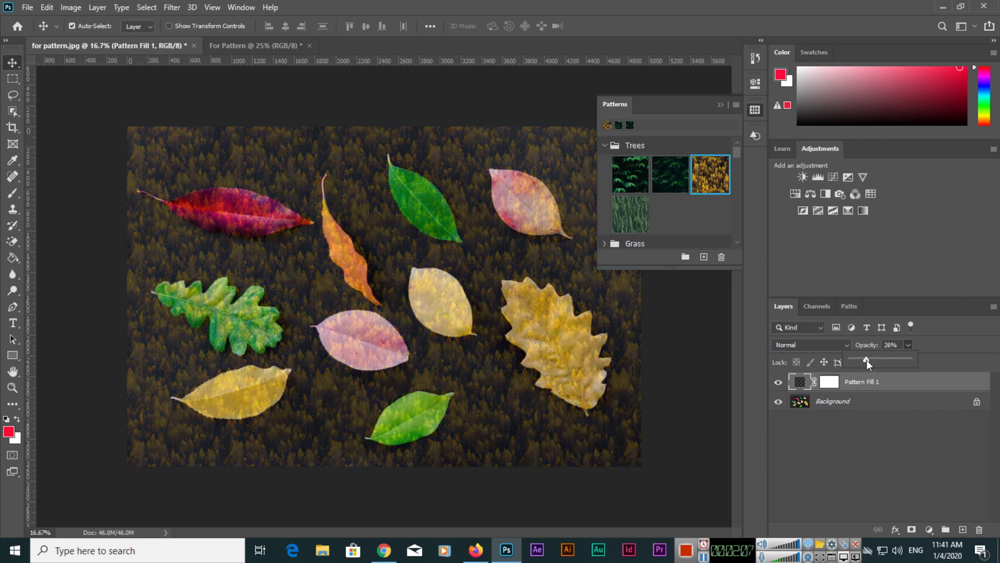
key(Delete)
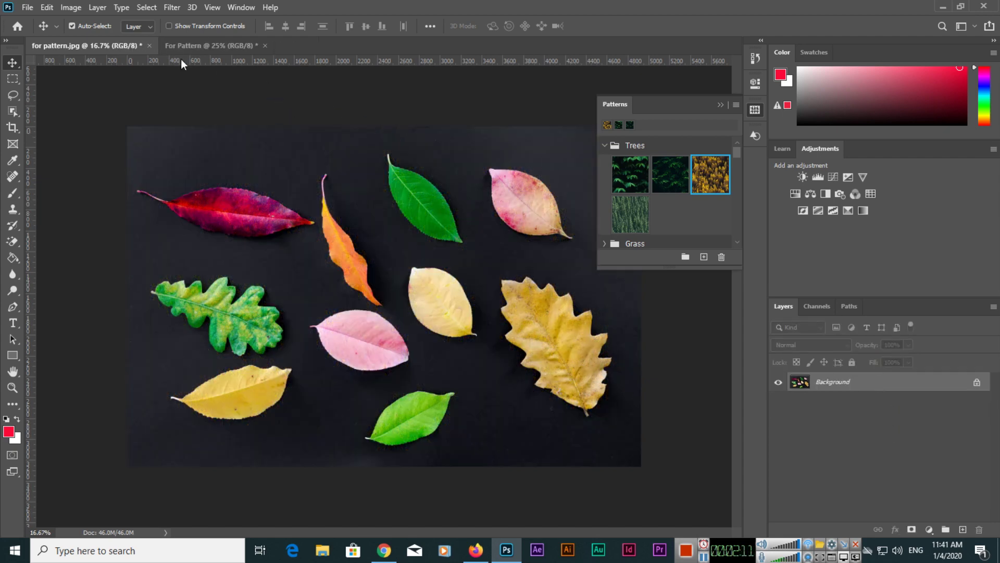
Fill the blank For Pattern canvas with the first green tree pattern.
click(212, 45)
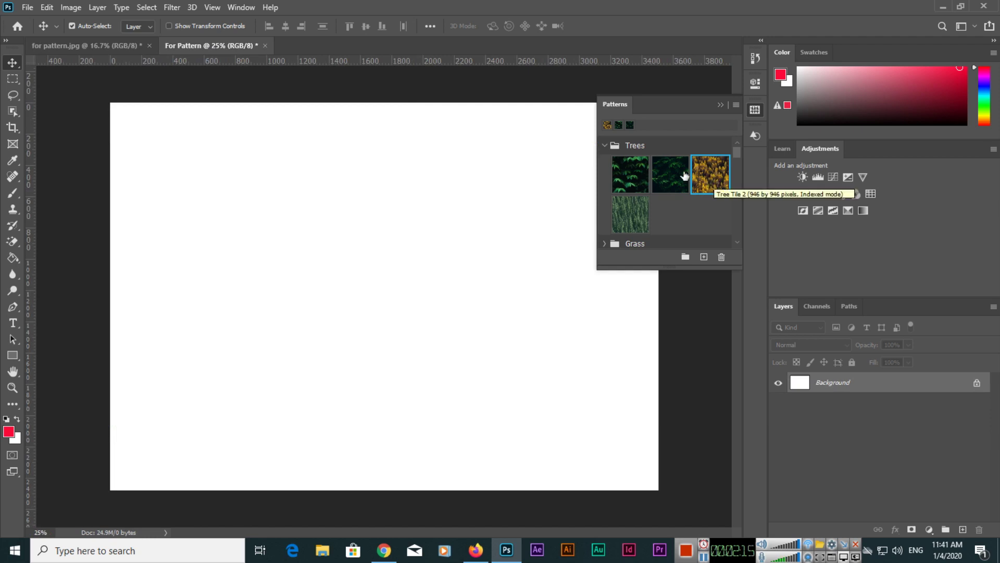
click(638, 180)
drag(638, 181, 401, 280)
In the Pattern Fill settings, compare Trees patterns, keep the green-leaf one, and set scale to 67%.
double_click(798, 386)
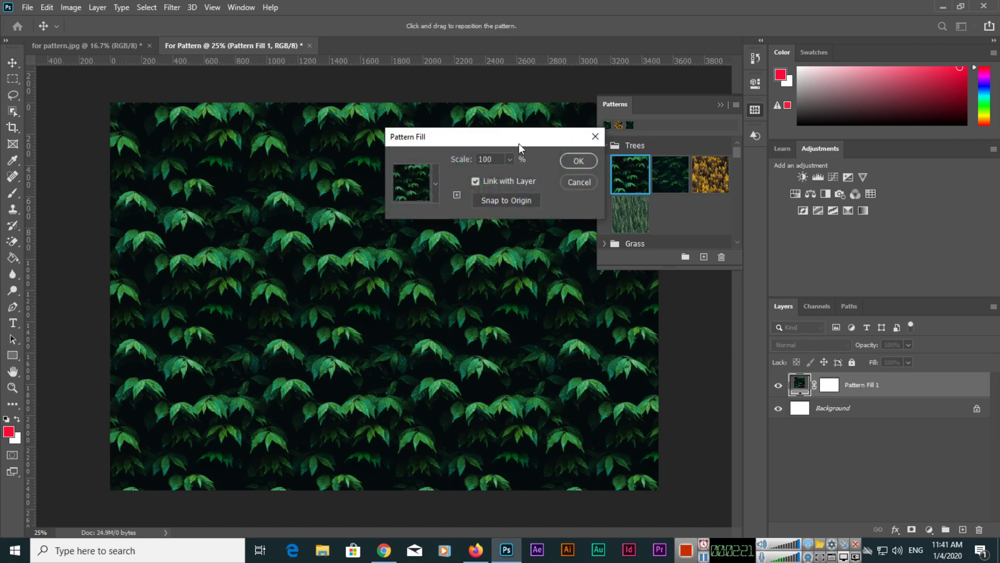
click(432, 192)
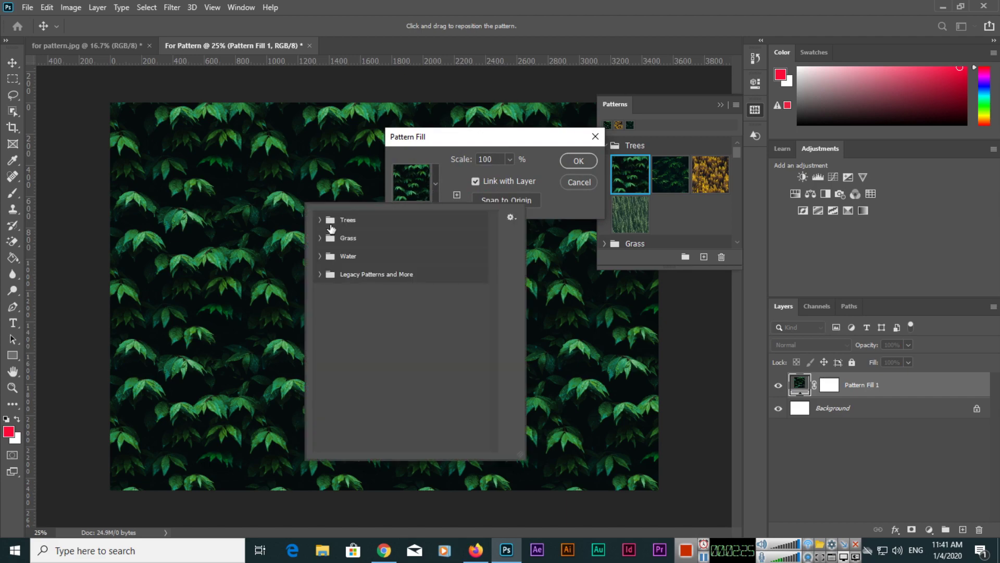
click(319, 221)
click(376, 239)
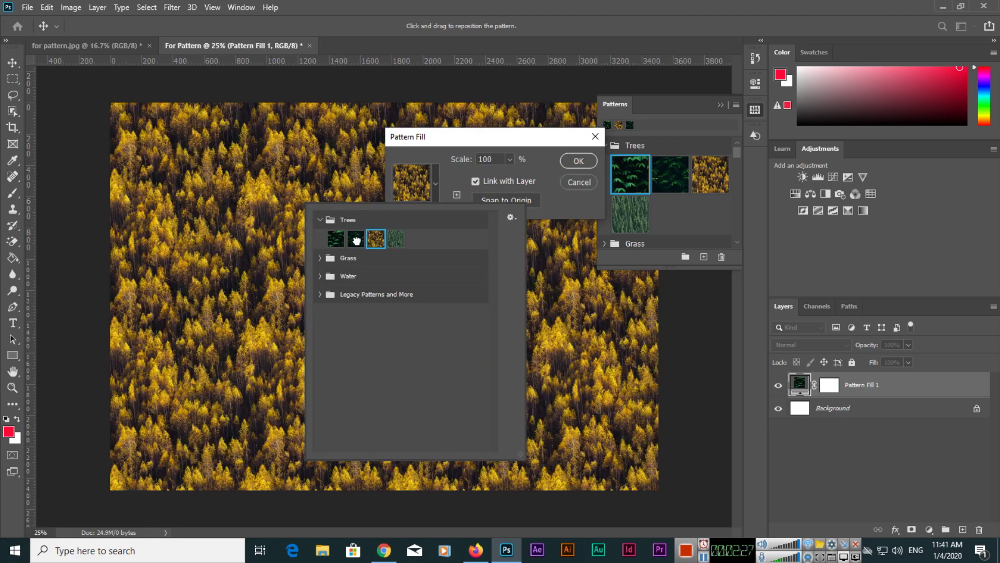
click(359, 243)
click(396, 239)
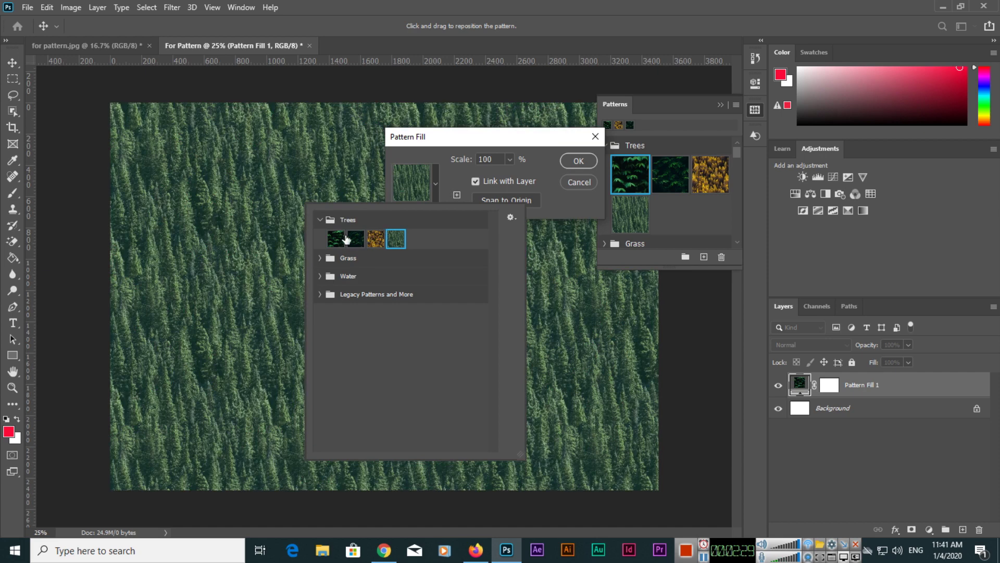
click(336, 239)
click(451, 179)
click(510, 160)
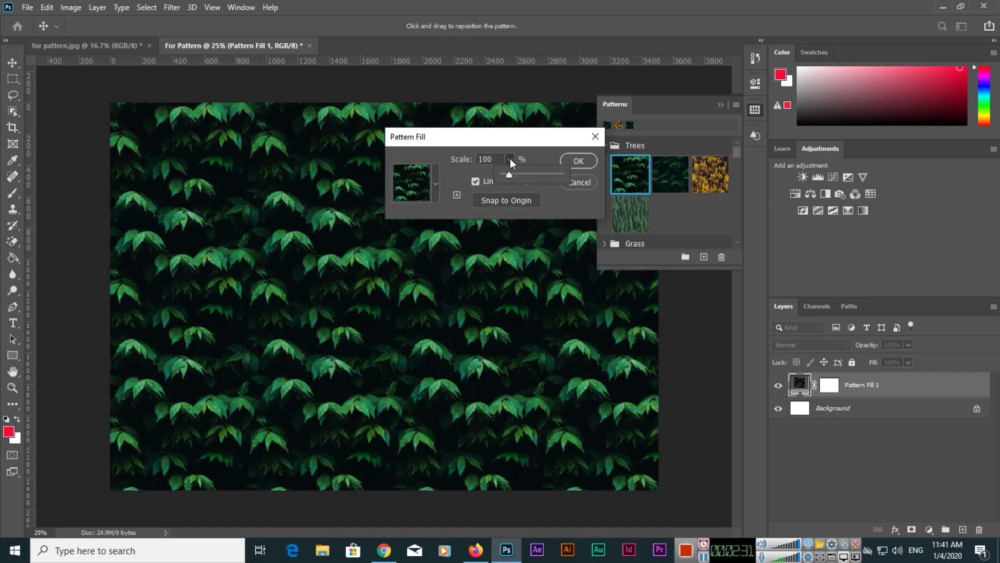
mouse_move(513, 174)
mouse_down()
mouse_move(501, 171)
mouse_move(515, 174)
mouse_move(507, 176)
mouse_up()
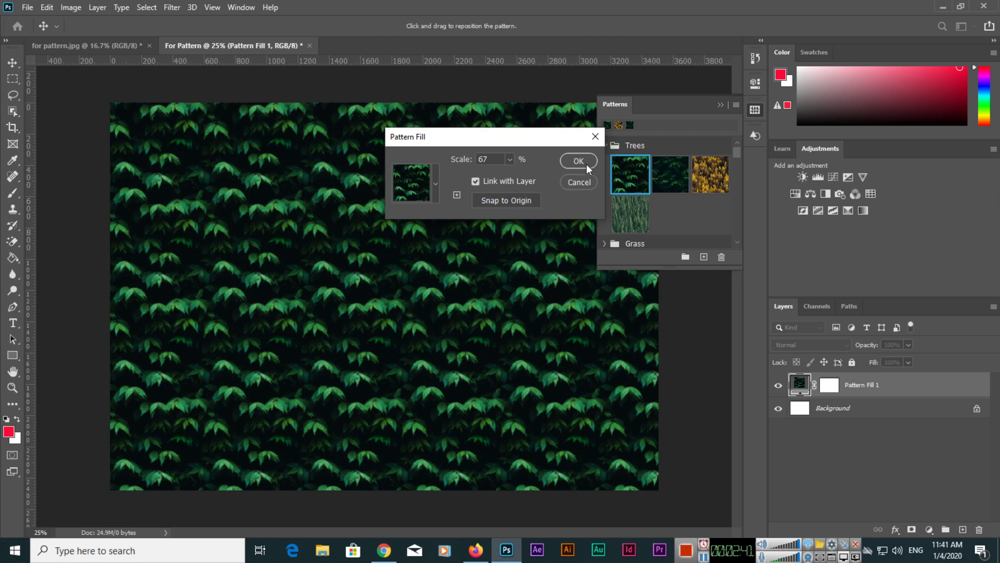
click(578, 162)
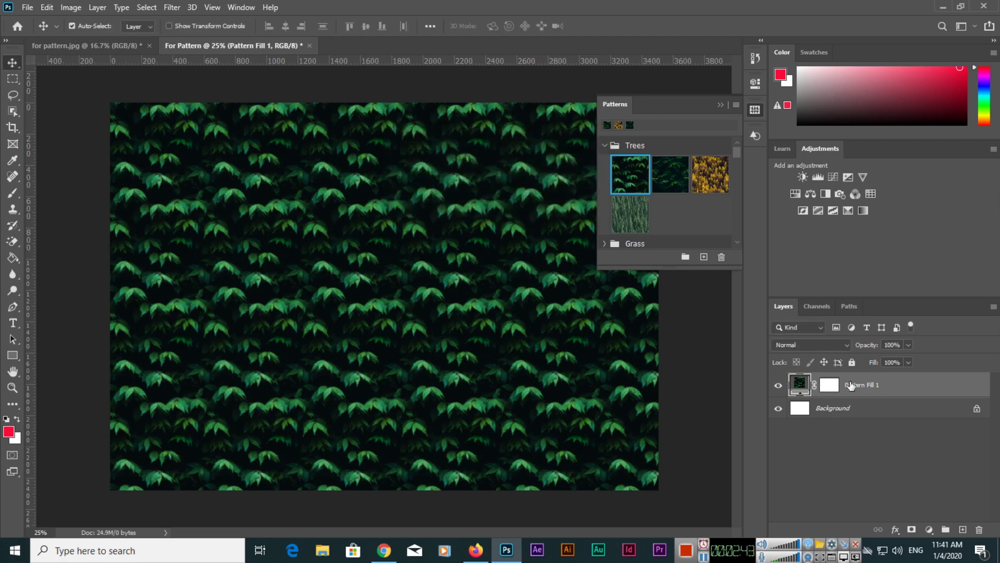
Delete the Pattern Fill 1 layer, then draw a rectangular marquee around the red leaf.
key(Delete)
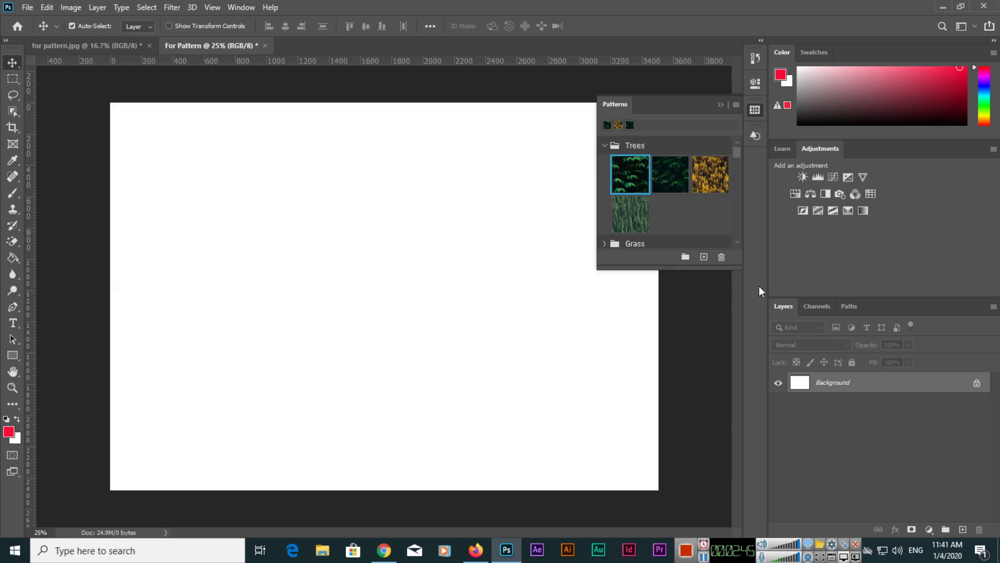
click(107, 45)
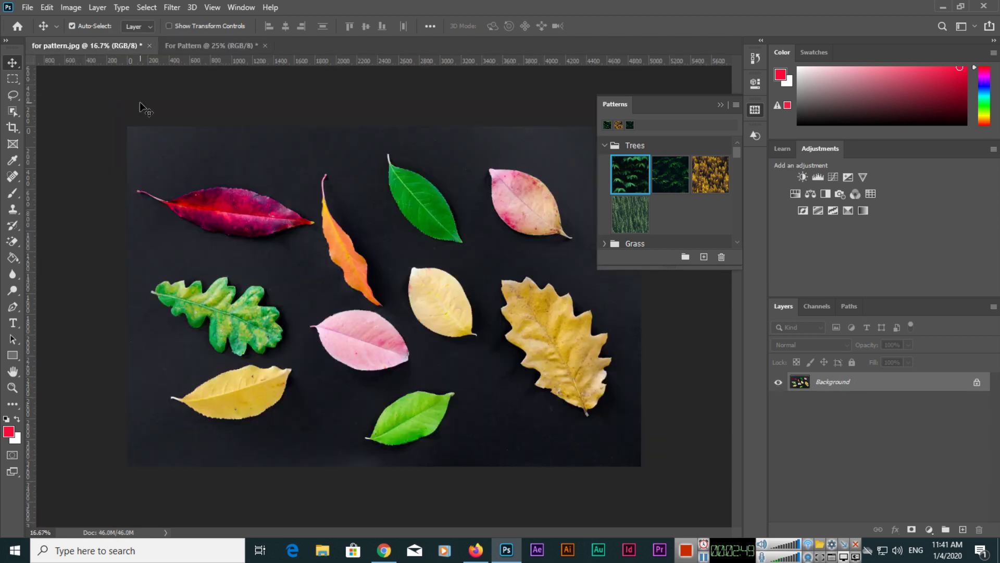
click(13, 78)
drag(133, 165, 318, 249)
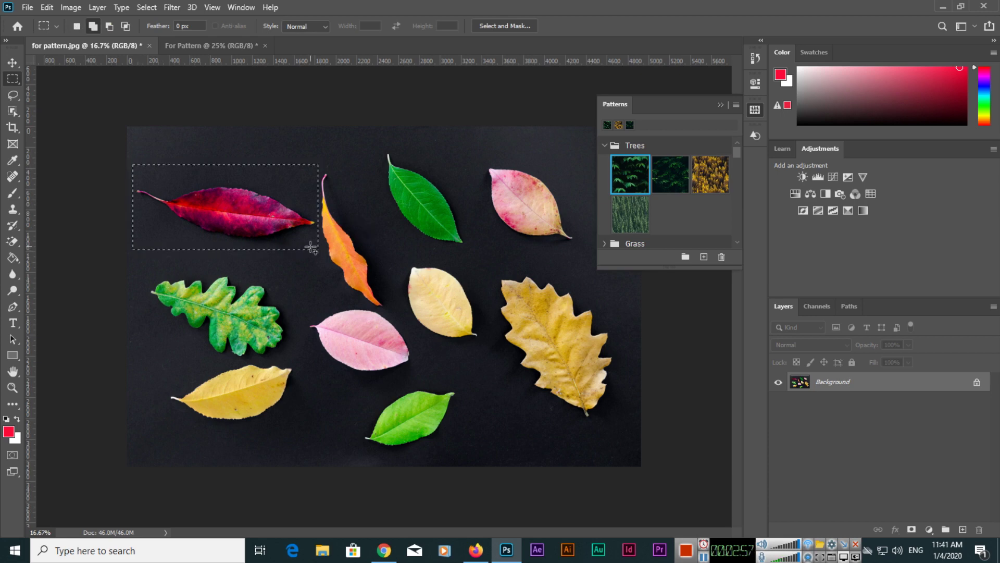
click(46, 8)
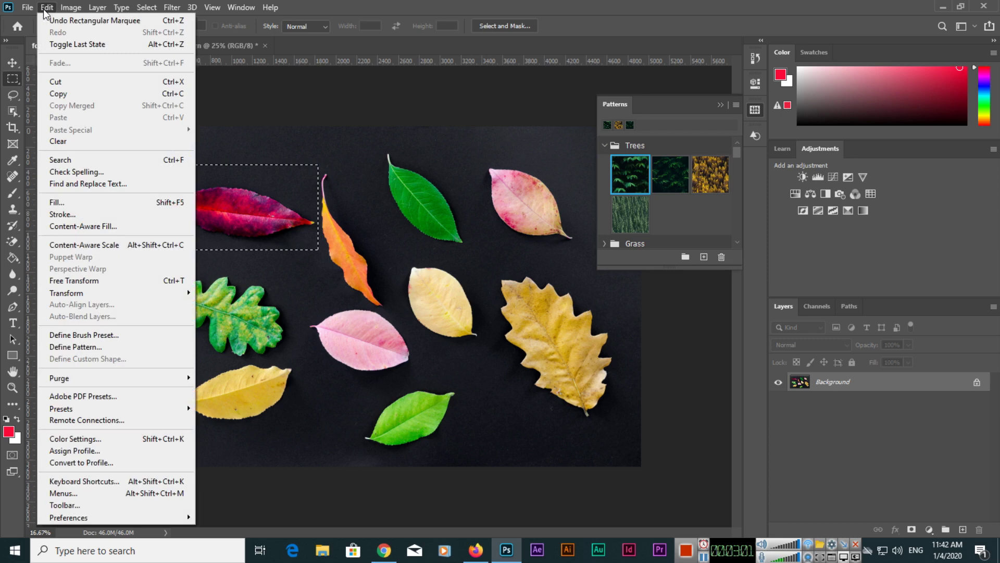
Define the red-leaf selection as a pattern named 'My First Pattern'.
click(76, 347)
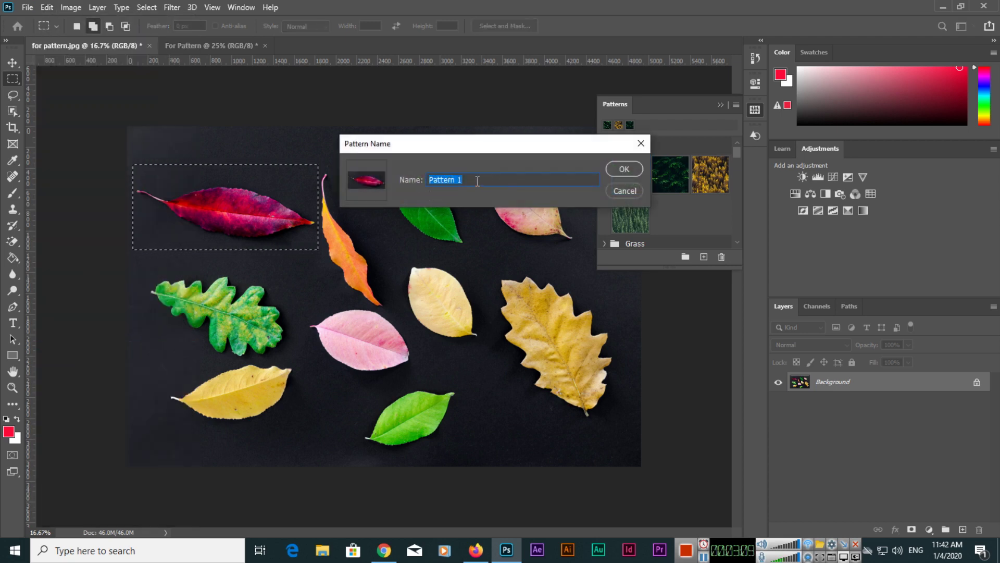
text(My First Pattern)
key(Return)
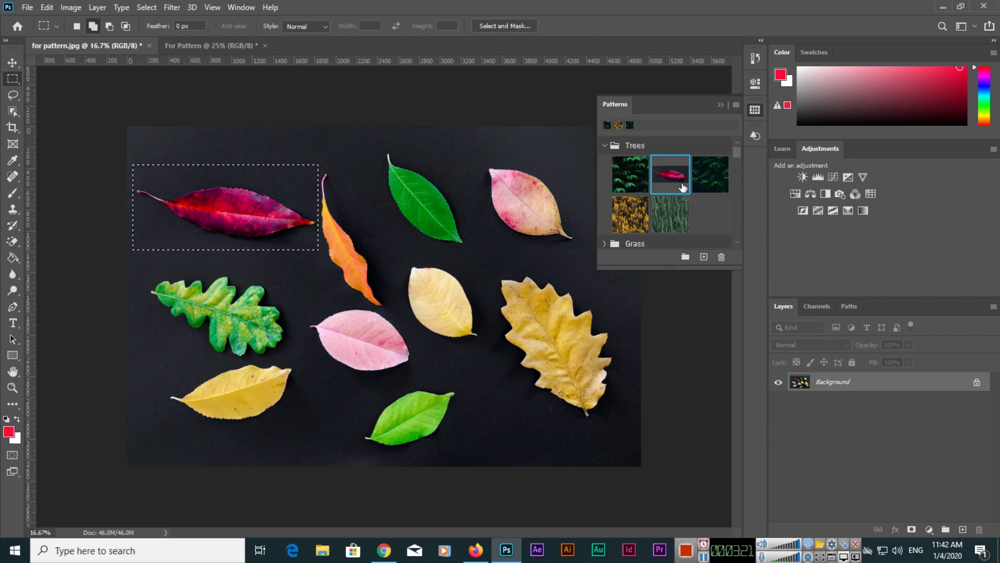
Delete the new red-leaf pattern and collapse the Trees and Legacy Patterns and More groups.
click(721, 257)
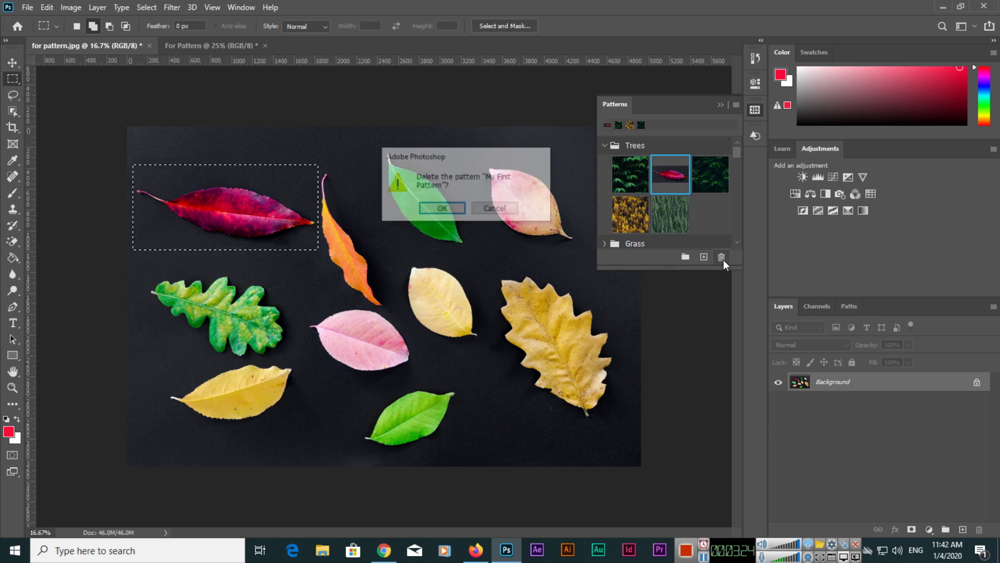
click(449, 209)
click(604, 146)
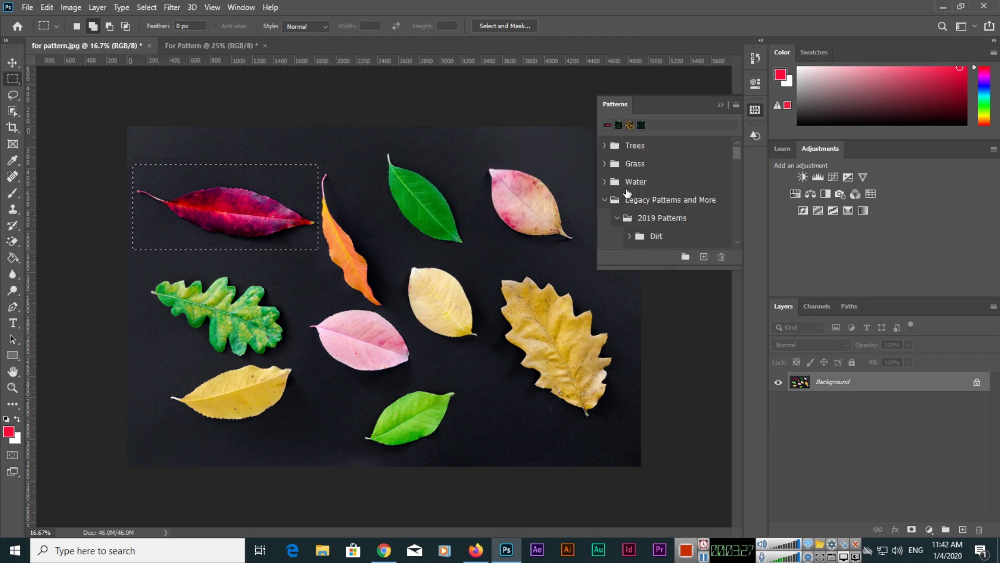
click(608, 199)
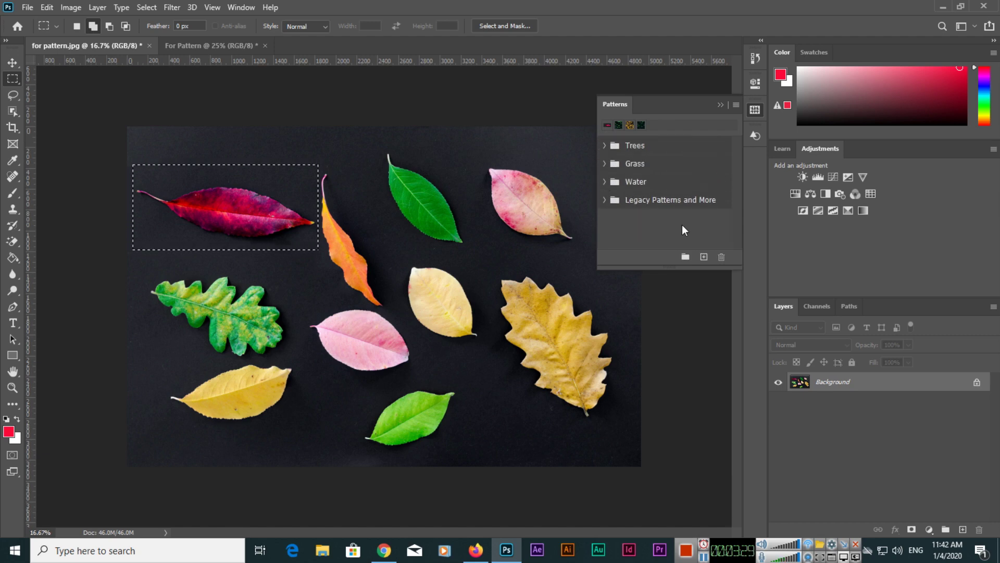
Create a new empty pattern group named 'My Own Patterns' in the Patterns panel.
click(685, 257)
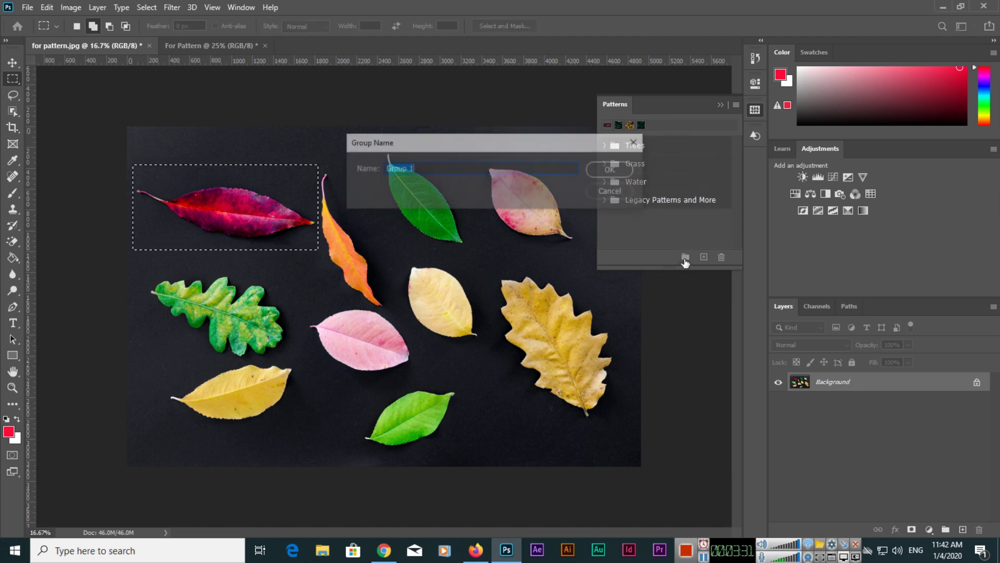
text(My Own Patterns)
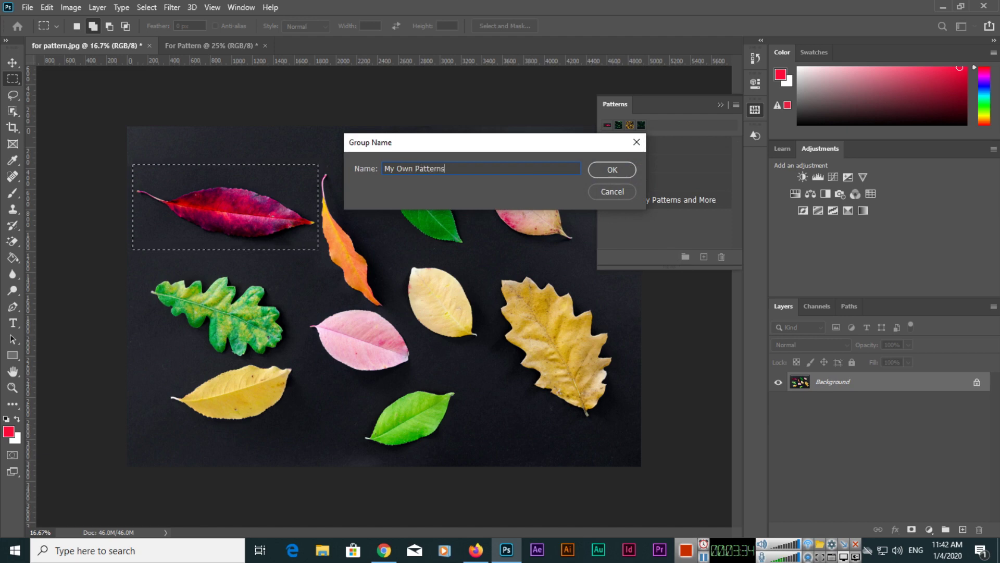
key(Return)
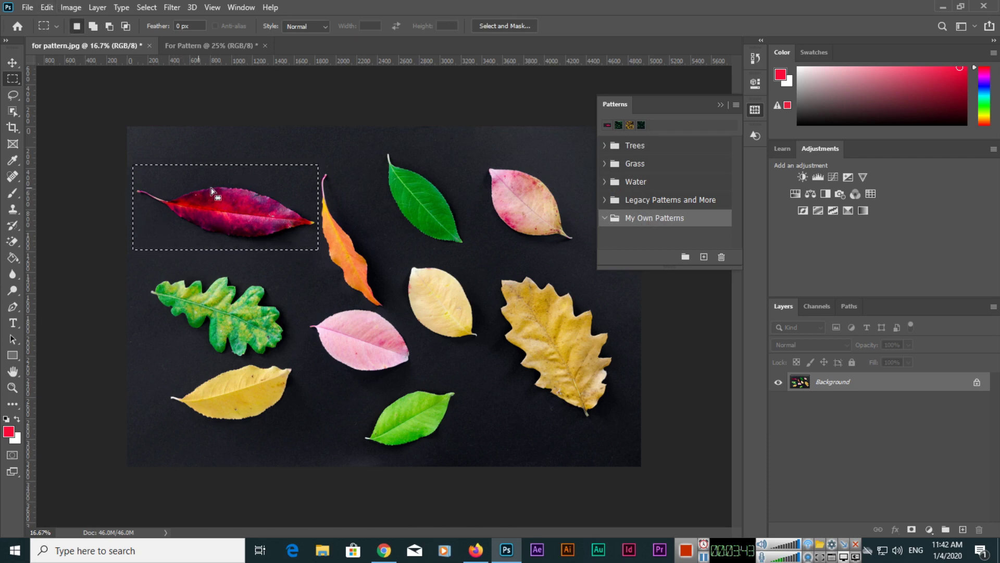
Create a new pattern named 'My First Pattern' from the red-leaf selection.
click(46, 7)
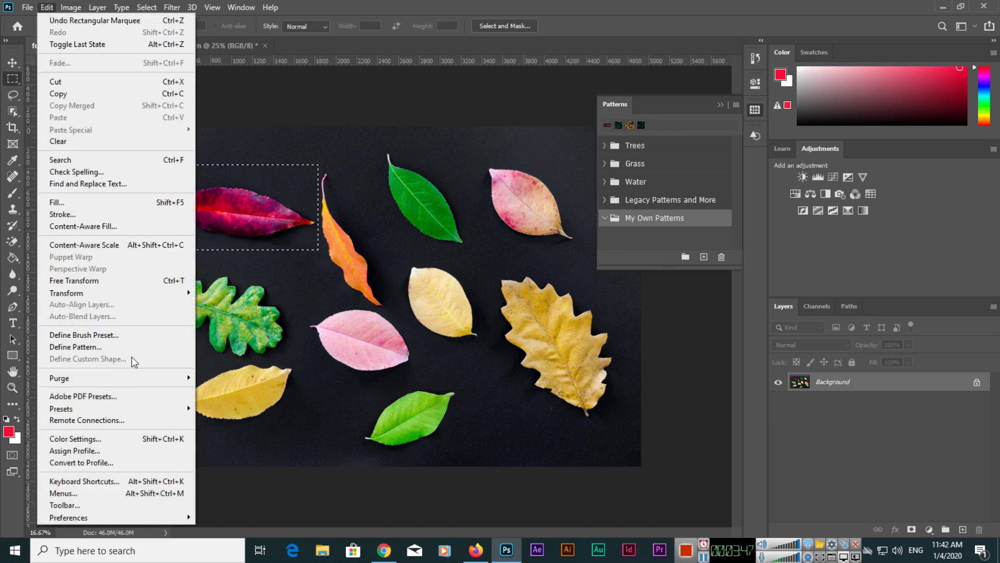
click(572, 6)
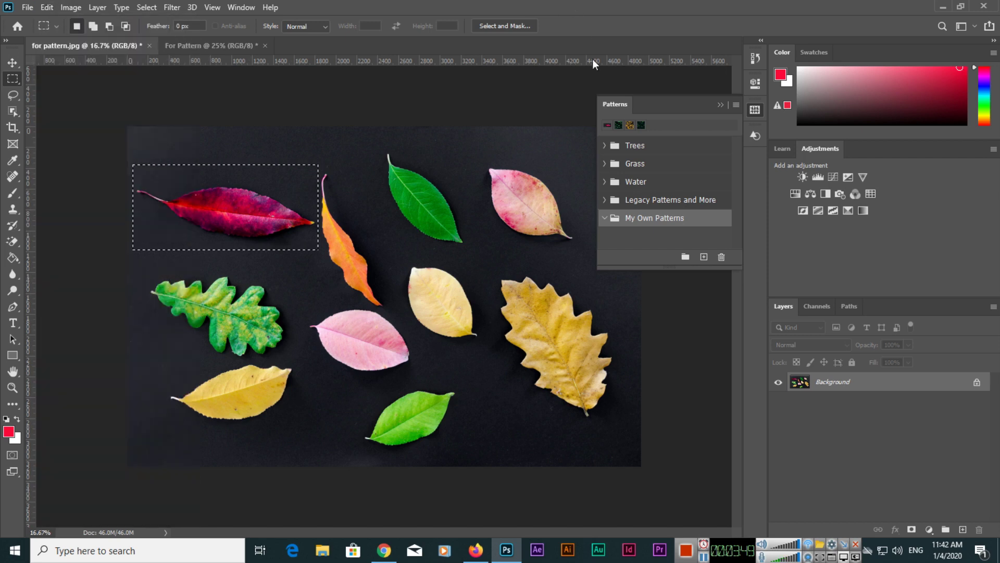
click(704, 257)
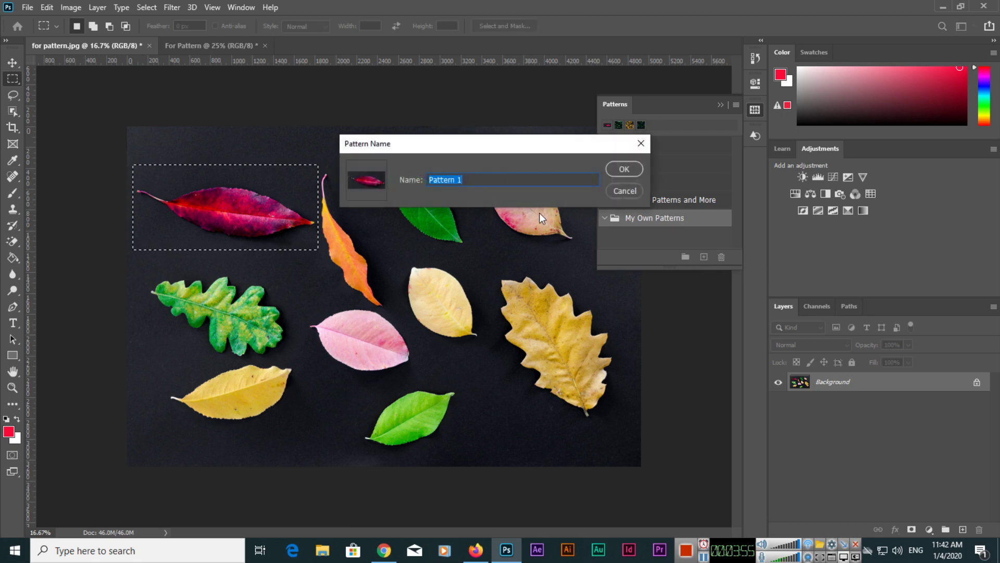
text(My F)
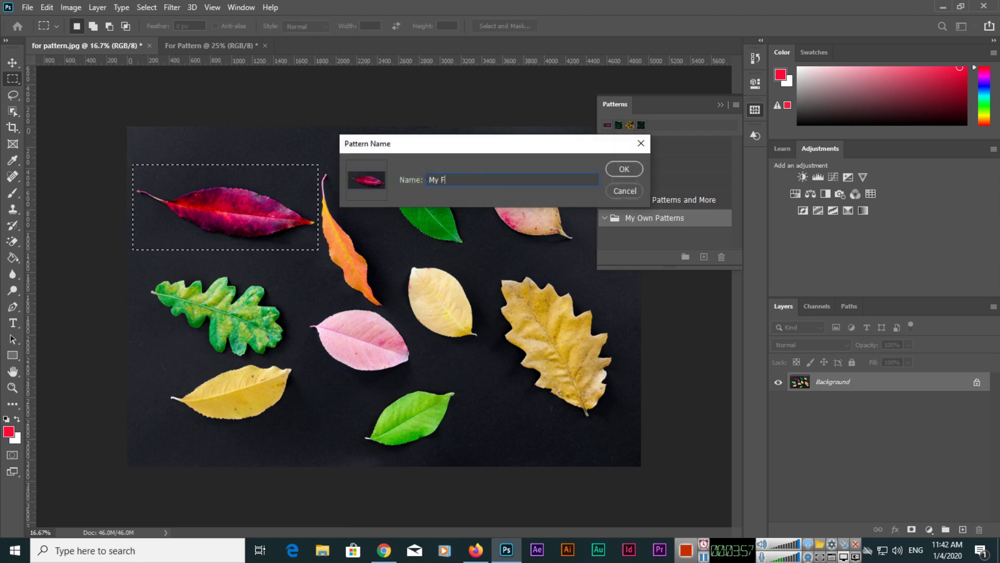
text(irst Pattern)
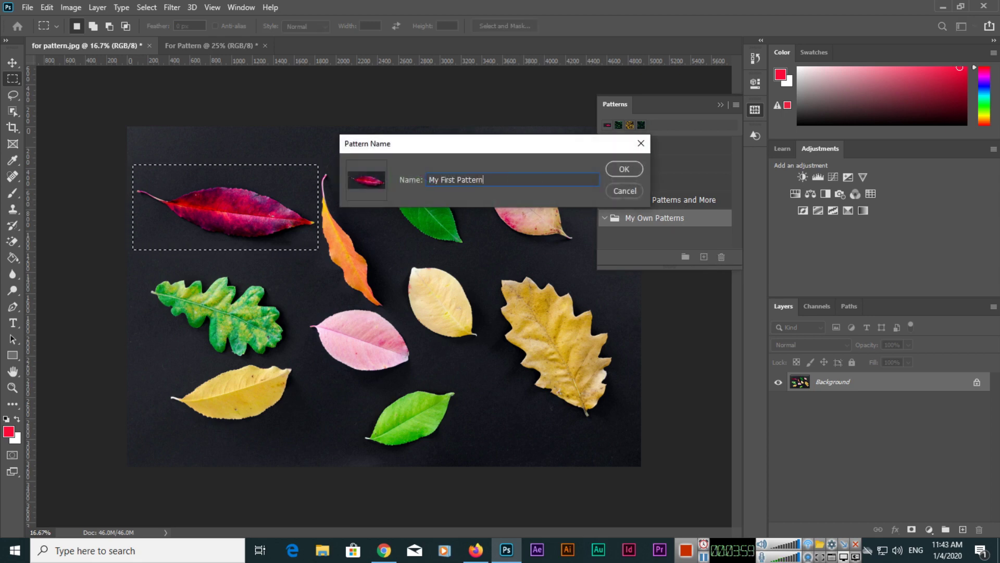
key(Return)
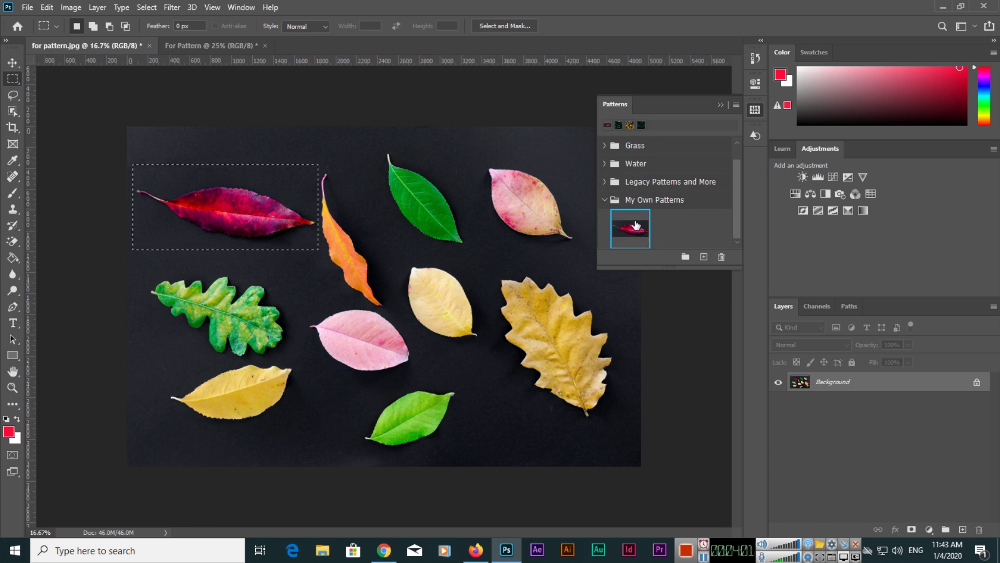
Drag the red-leaf pattern onto the For Pattern canvas and set its fill scale to 45%.
click(239, 46)
drag(630, 228, 267, 246)
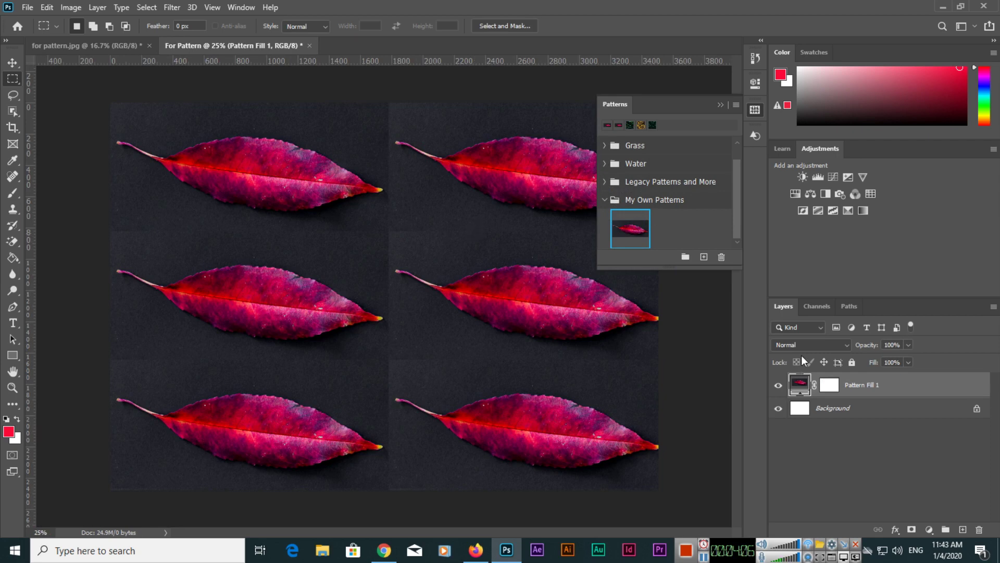
double_click(799, 385)
click(510, 159)
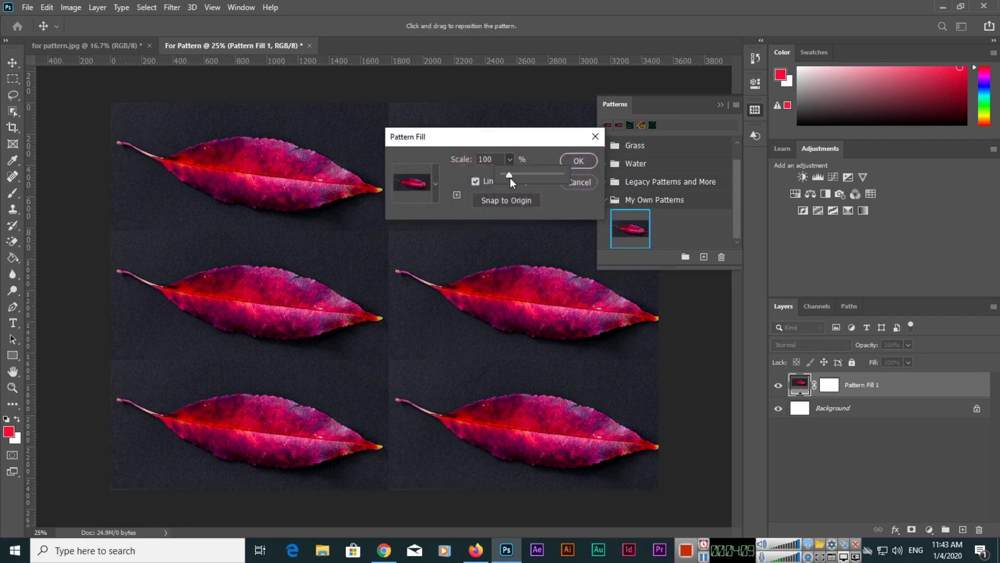
drag(506, 175, 506, 175)
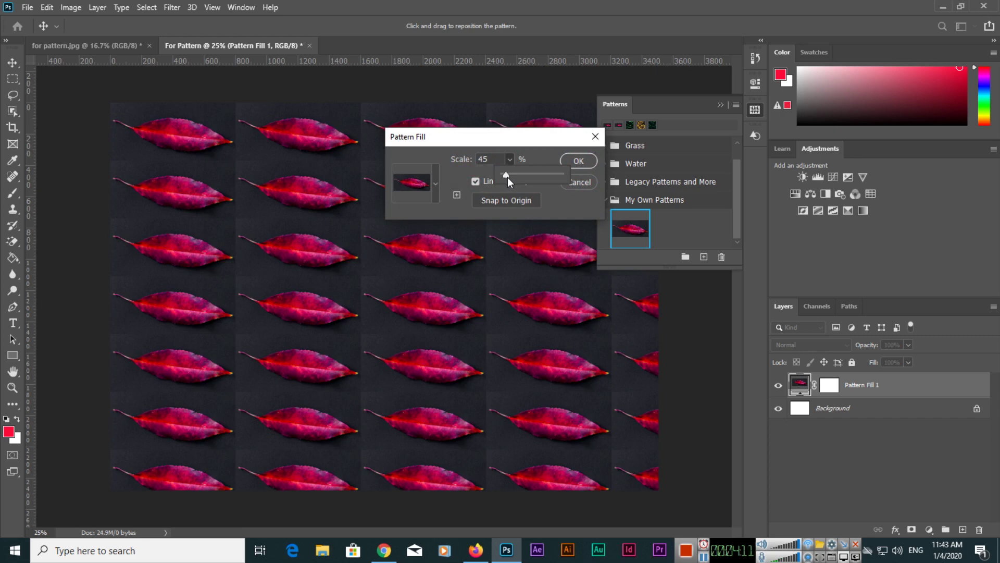
click(542, 145)
click(578, 161)
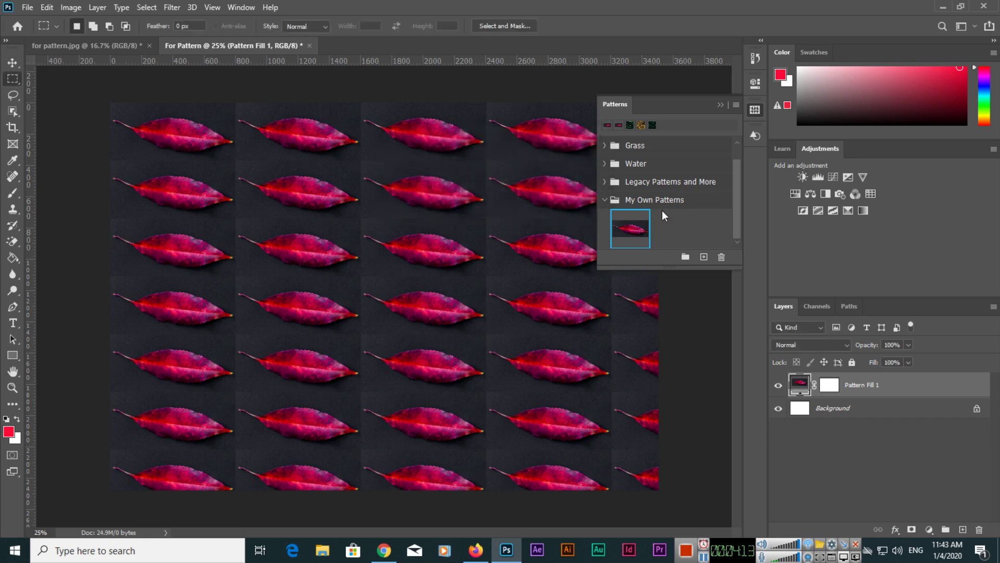
click(607, 201)
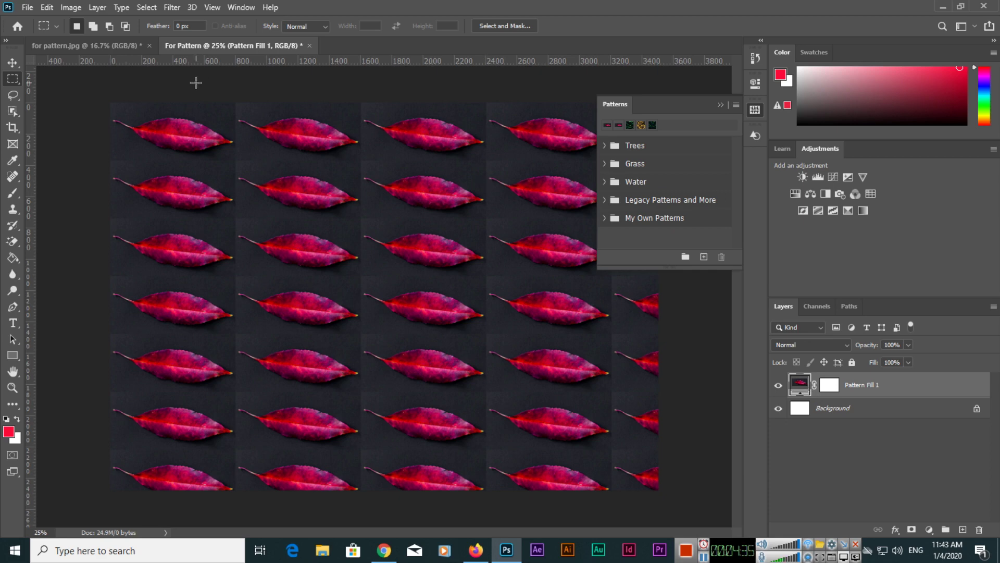
click(47, 8)
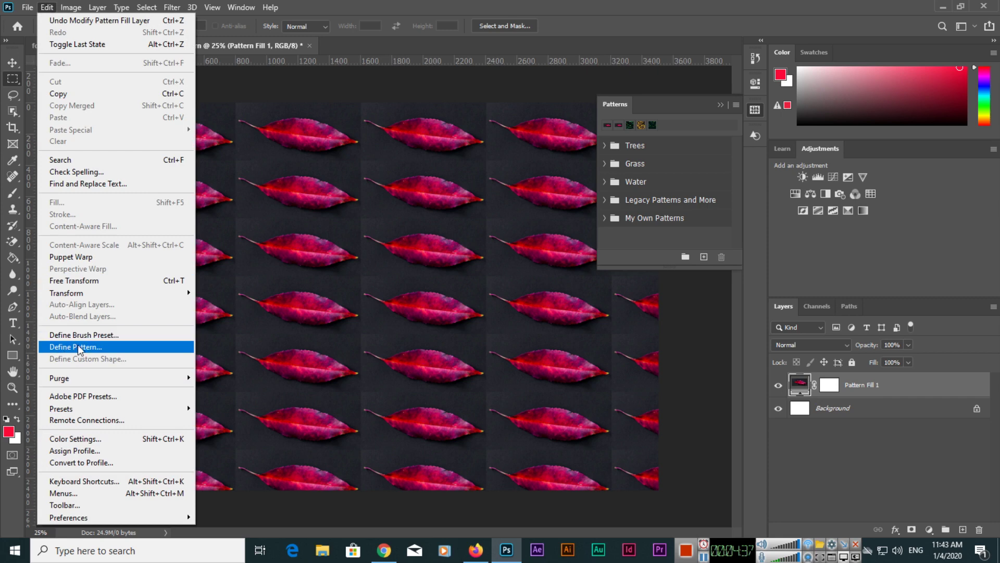
click(504, 1)
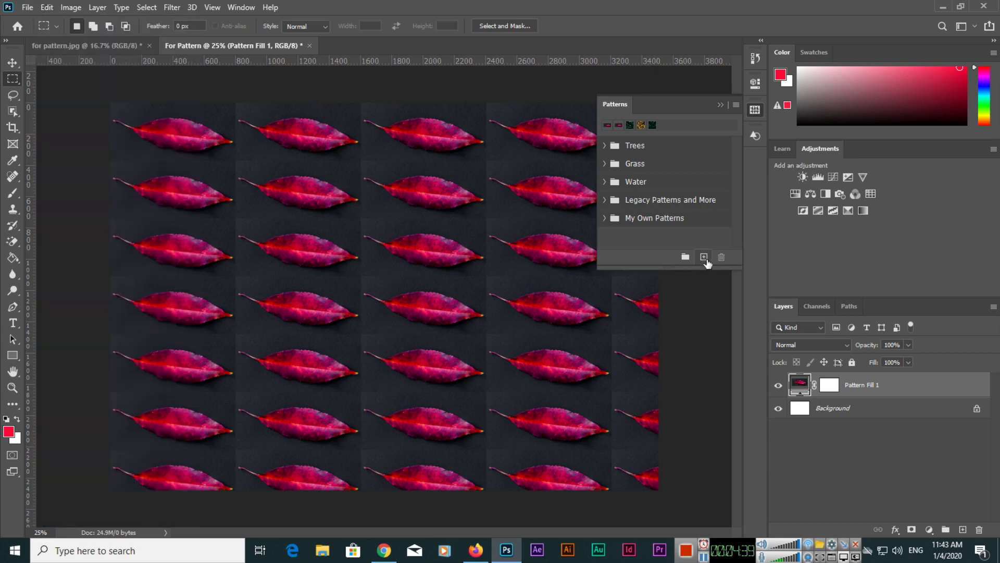